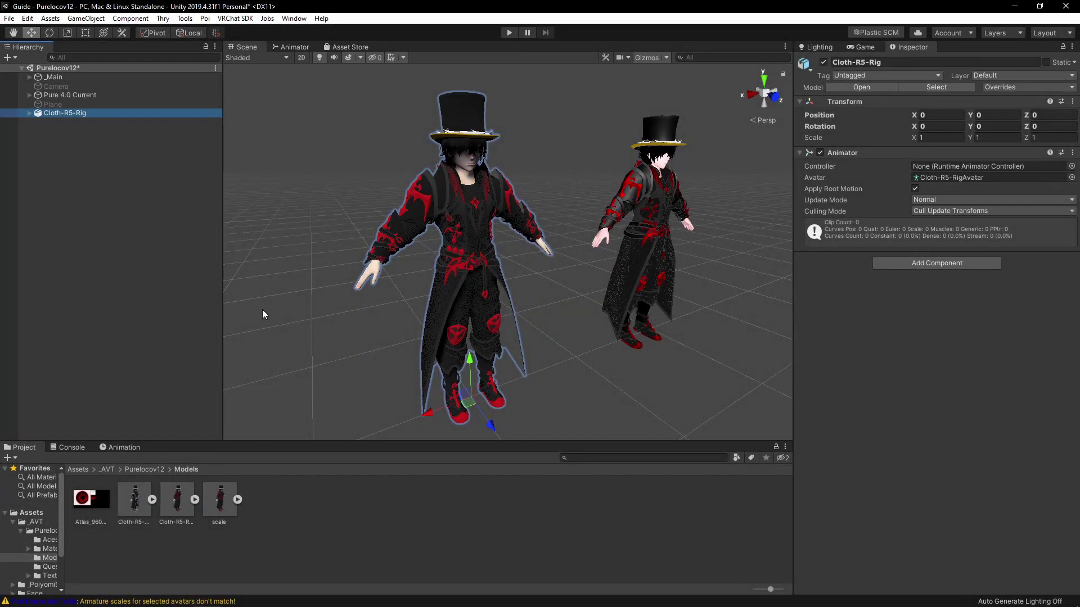
Step: Open Pumkin's Avatar Tools and move its window over the scene view
left_click(274, 164)
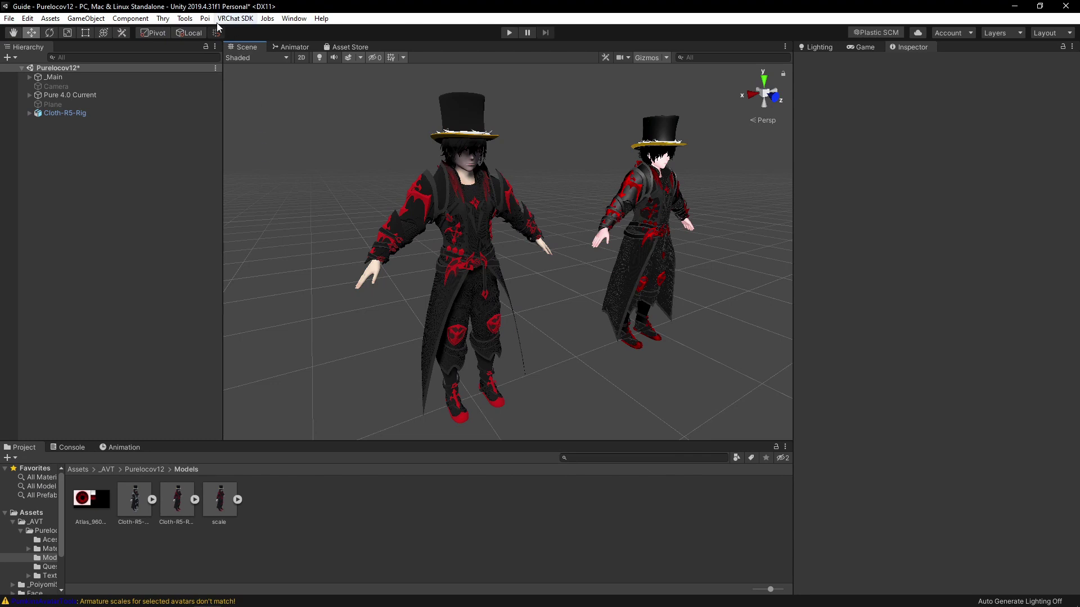
left_click(184, 18)
mouse_move(198, 32)
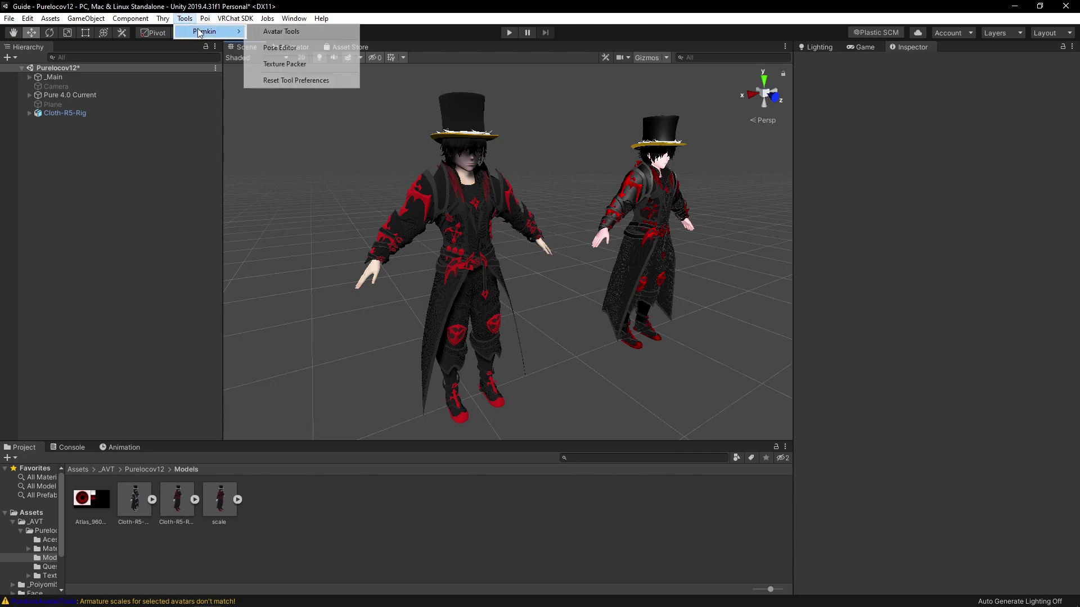
left_click(292, 35)
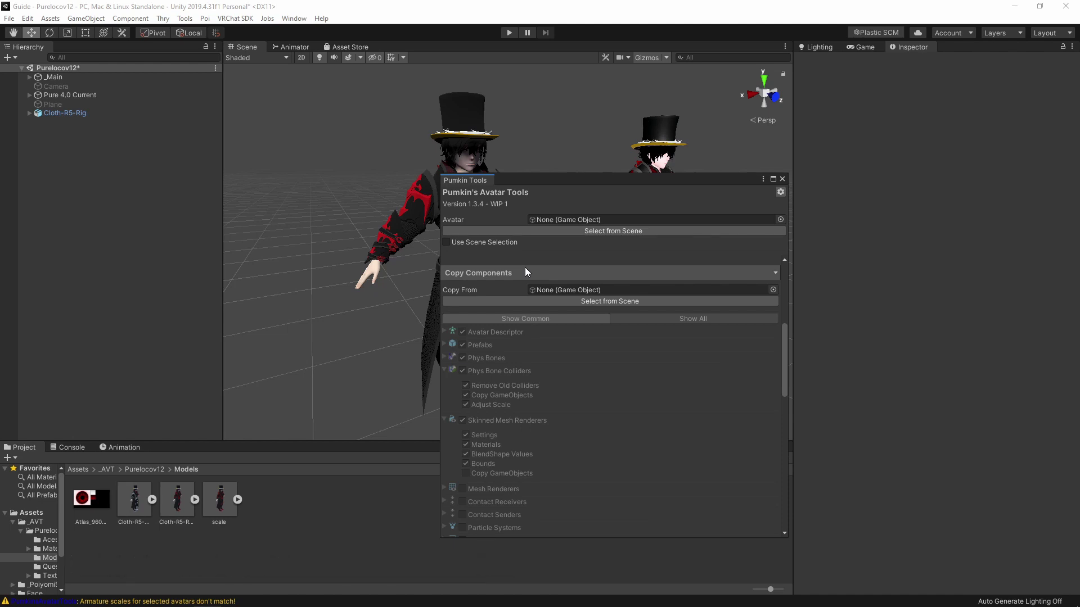
left_click_drag(561, 184, 488, 157)
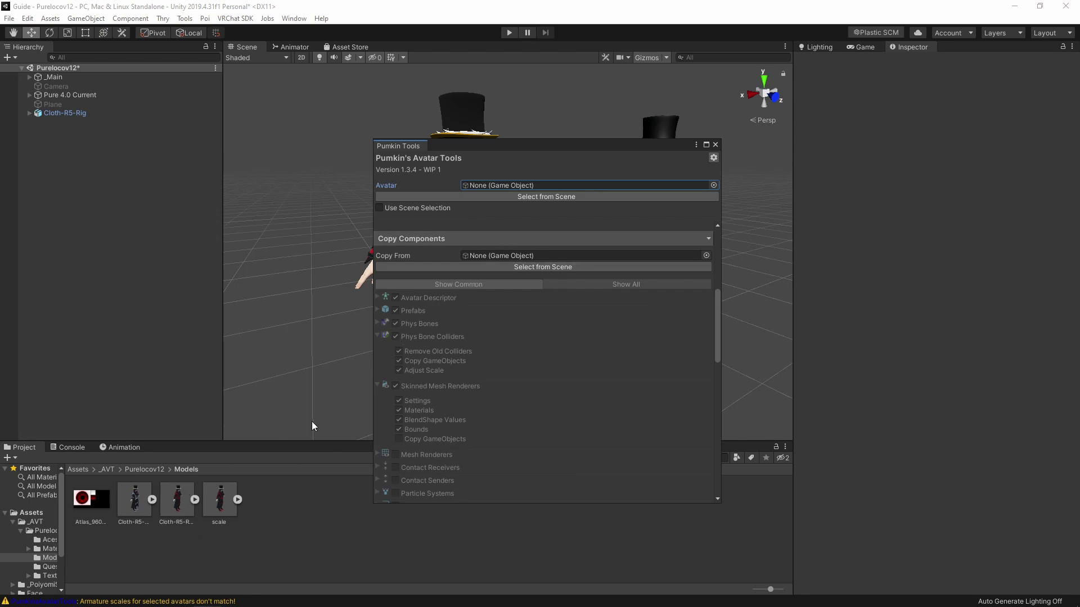
left_click_drag(531, 148, 528, 167)
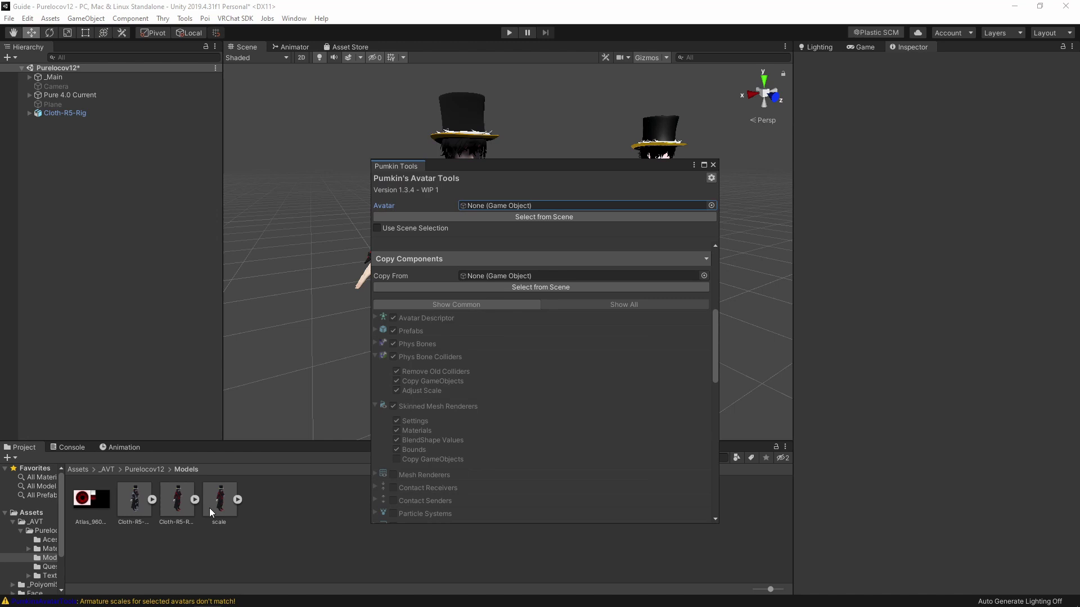
Step: Check the import settings of the Cloth-R5-Rig model asset and close the Avatar Tools window
left_click(177, 506)
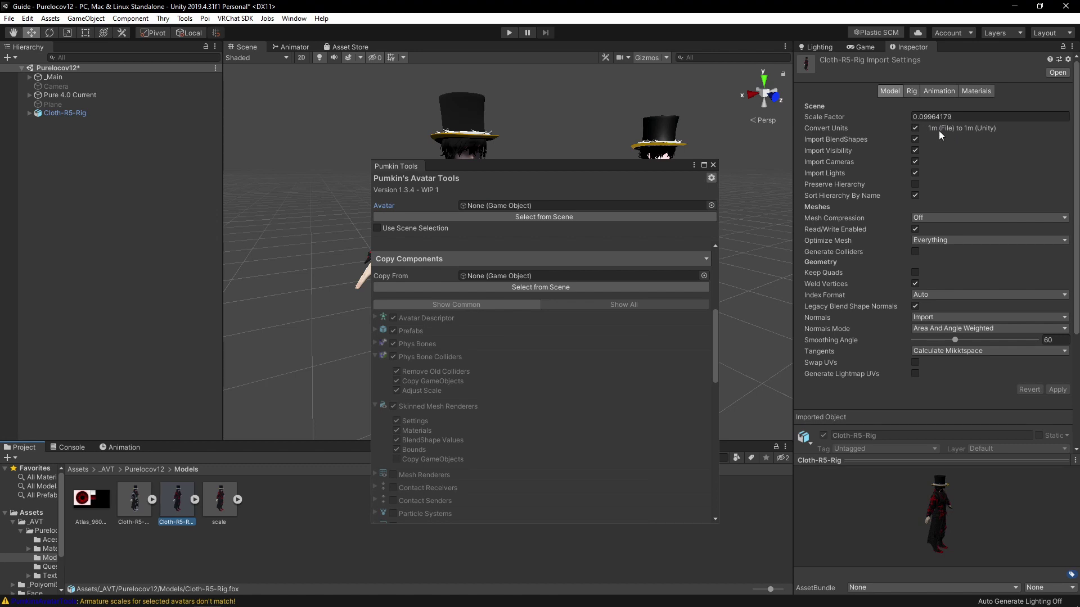
left_click(712, 164)
left_click(264, 569)
Step: Add the scale model to the scene and move it aside along X to about 3.06
left_click(219, 503)
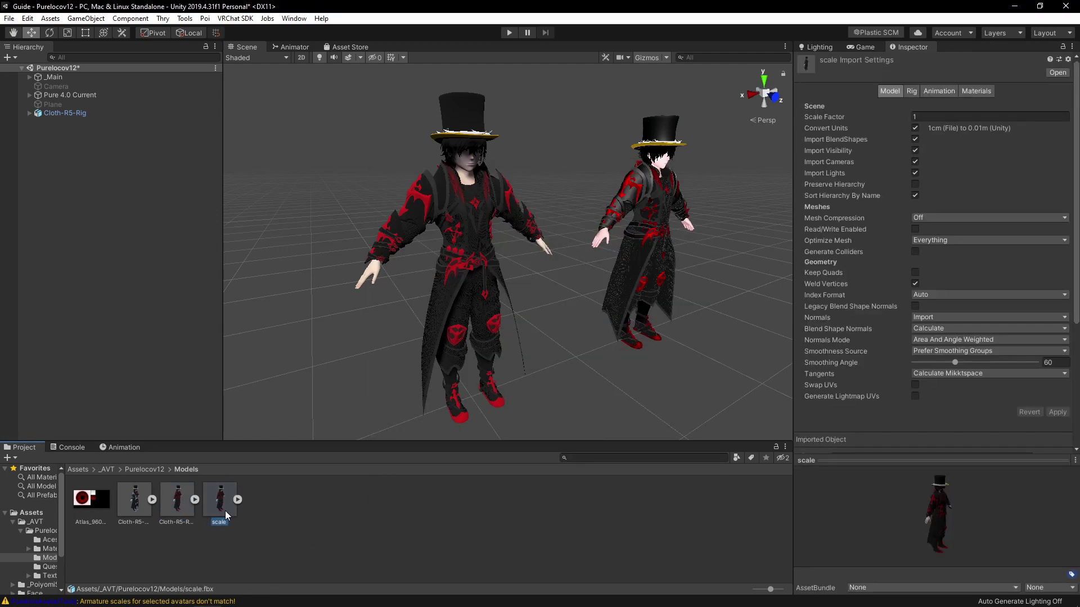
left_click_drag(225, 511, 151, 333)
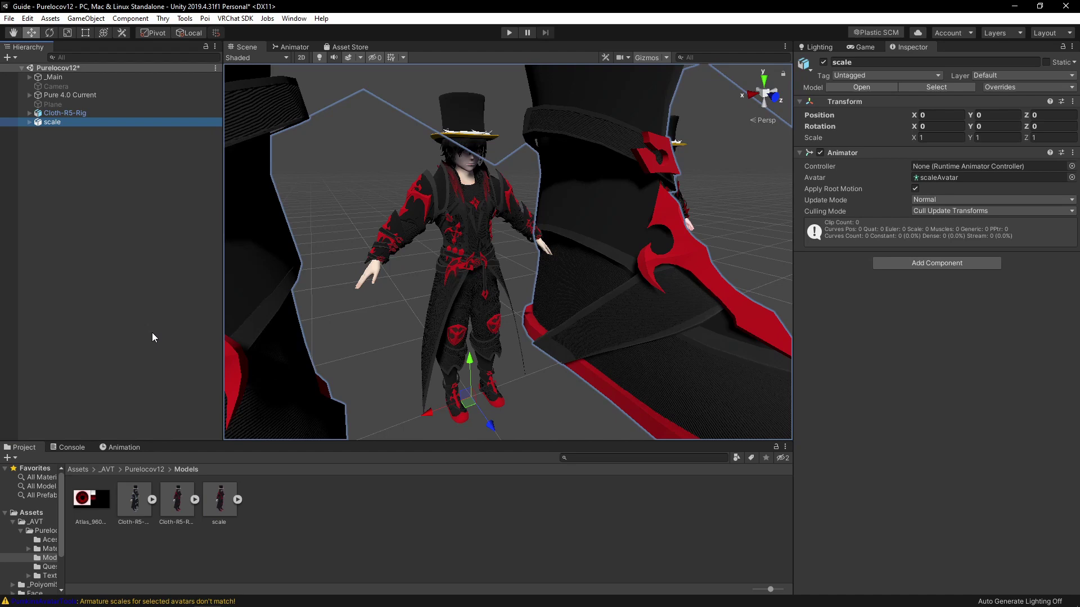
left_click(224, 514)
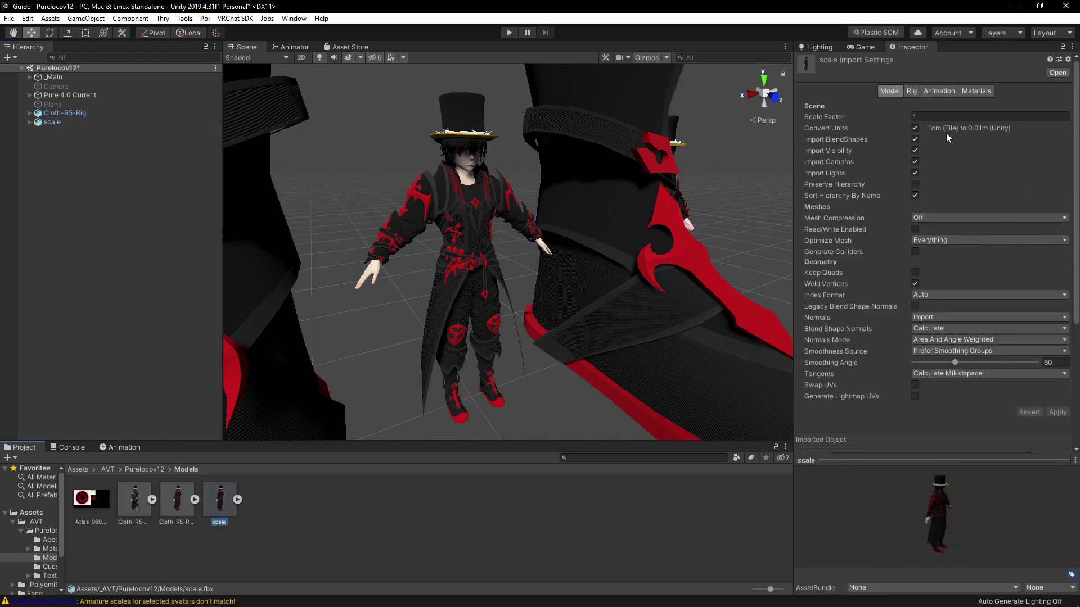
right_click_drag(600, 306, 372, 297)
left_click(60, 122)
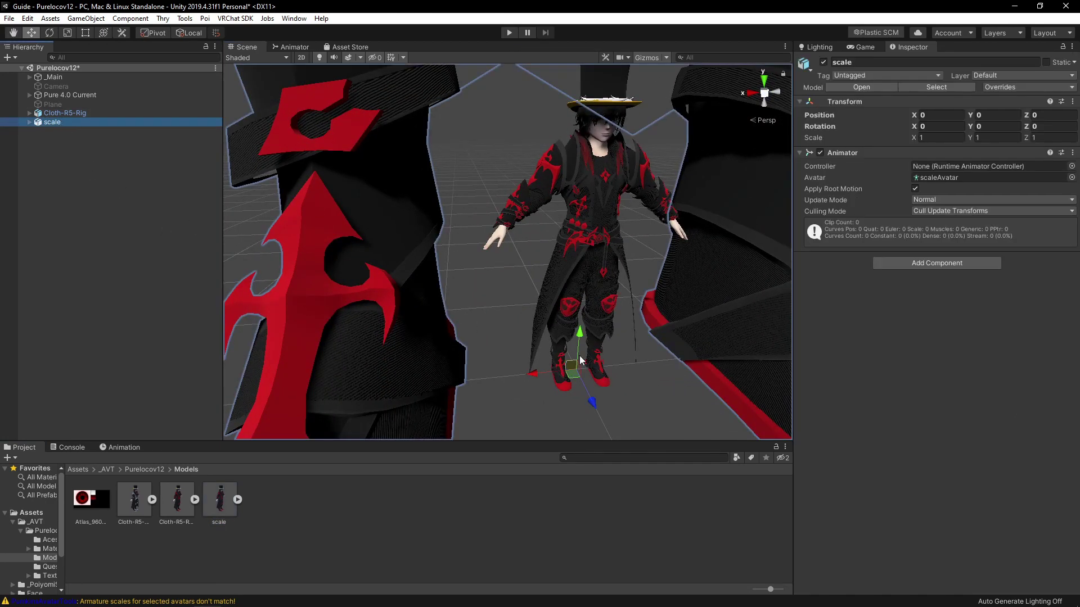
left_click_drag(544, 375, 164, 375)
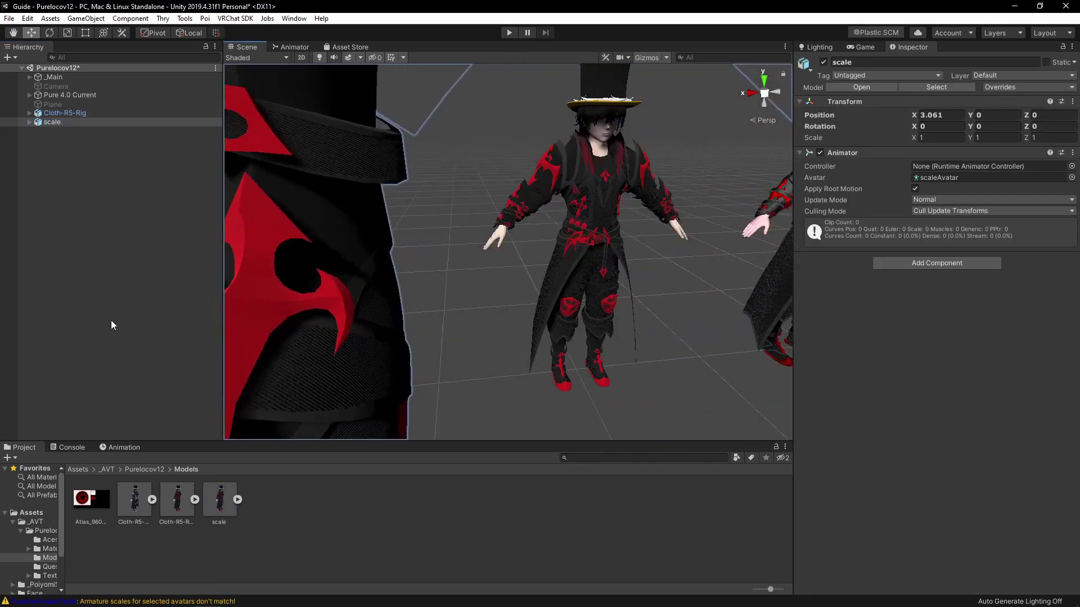
Step: Inspect the Pure 4.0 Current avatar and expand the Cloth-R5-Rig armature down to the bones under Hips
left_click(50, 94)
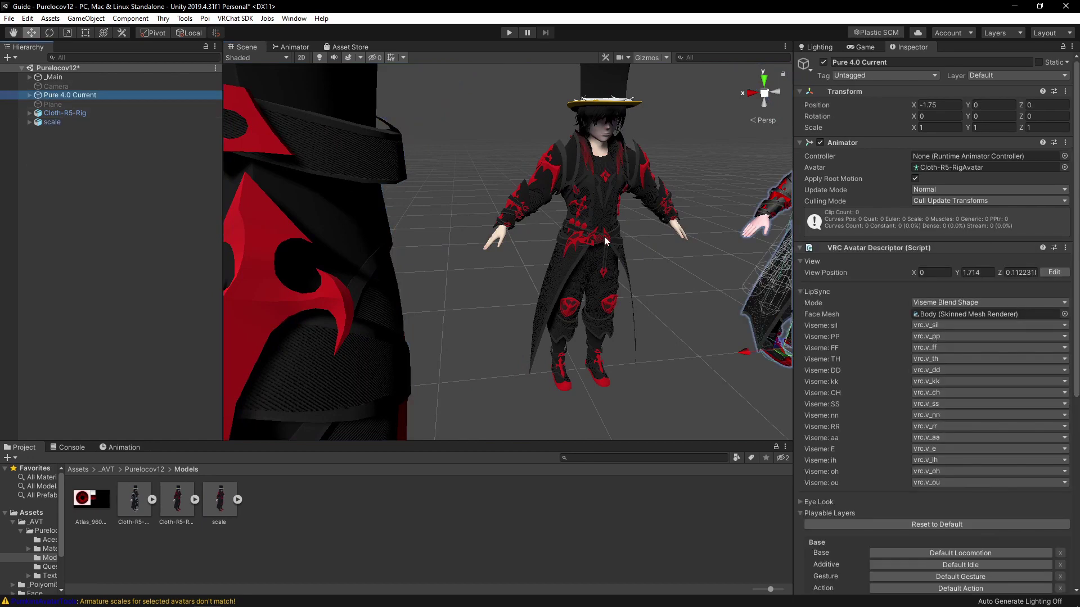
left_click_drag(604, 237, 707, 223, "alt")
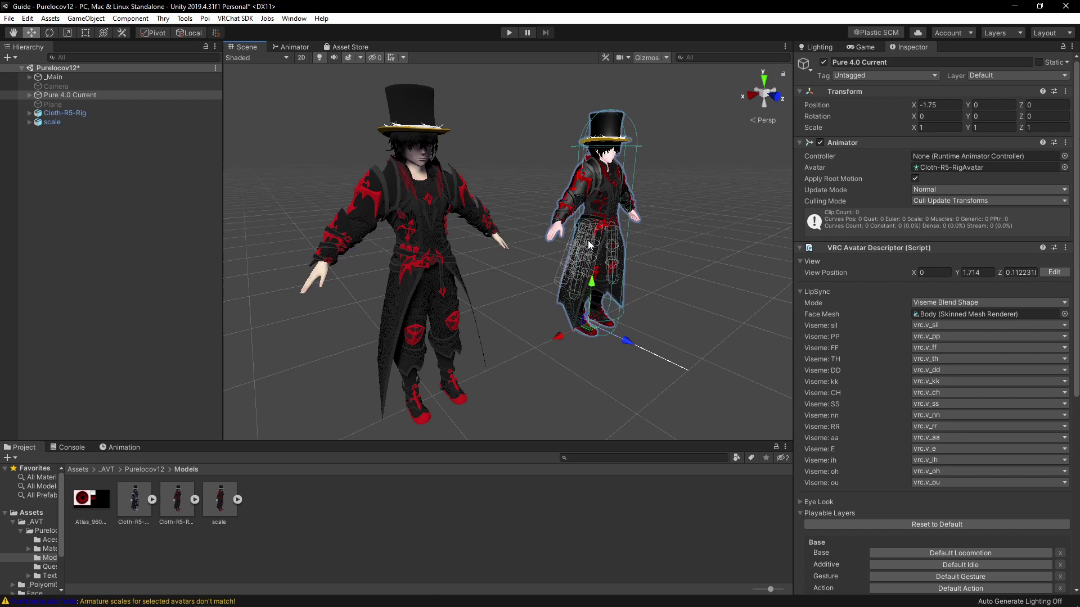
left_click(30, 114)
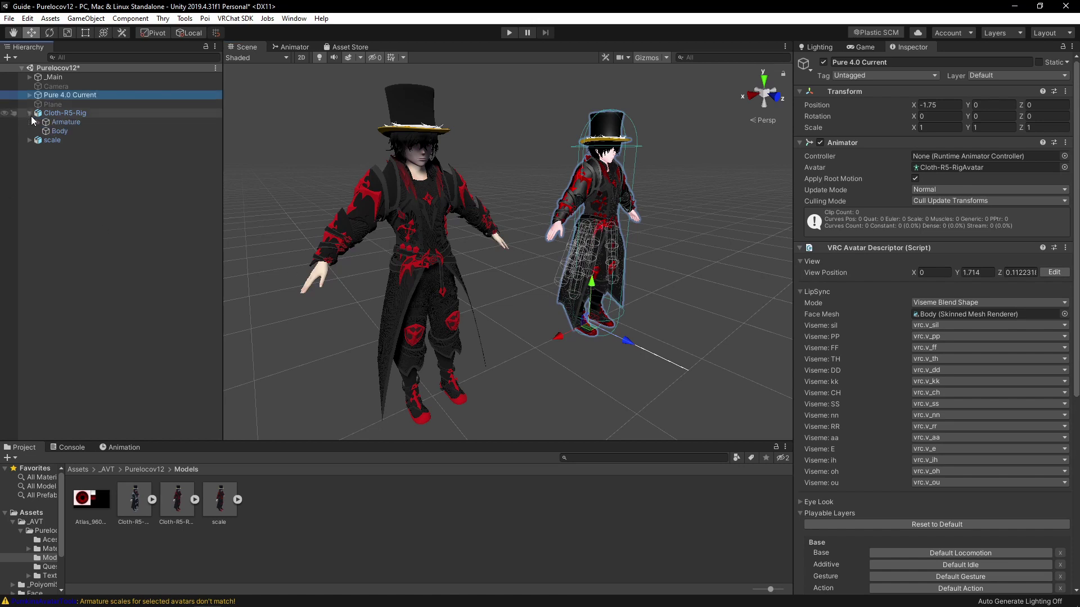
left_click(45, 131)
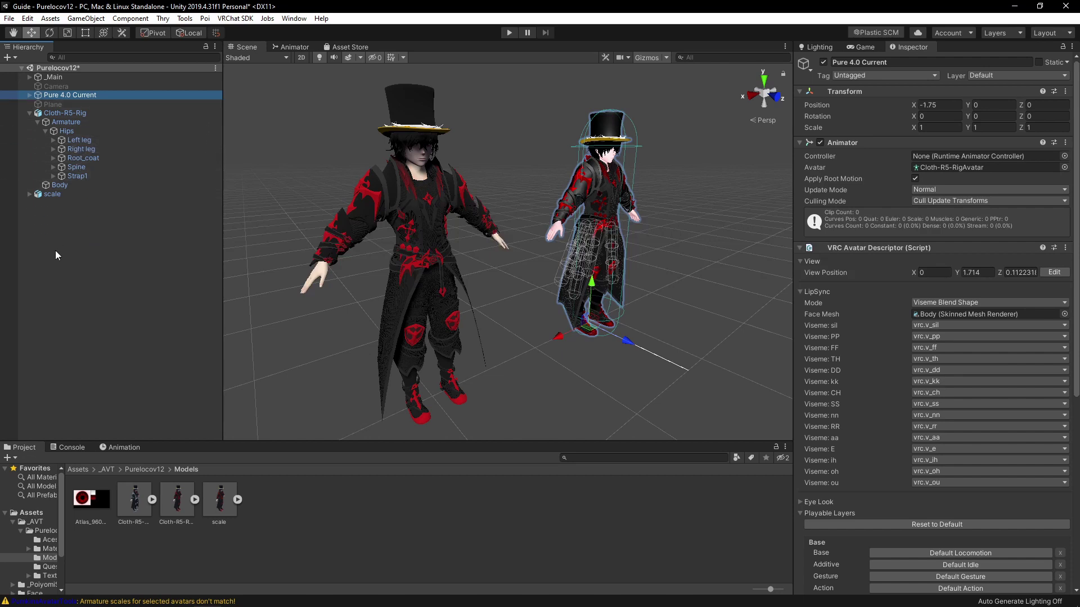
Step: Unpack the Cloth-R5-Rig prefab completely
left_click(67, 113)
right_click(67, 113)
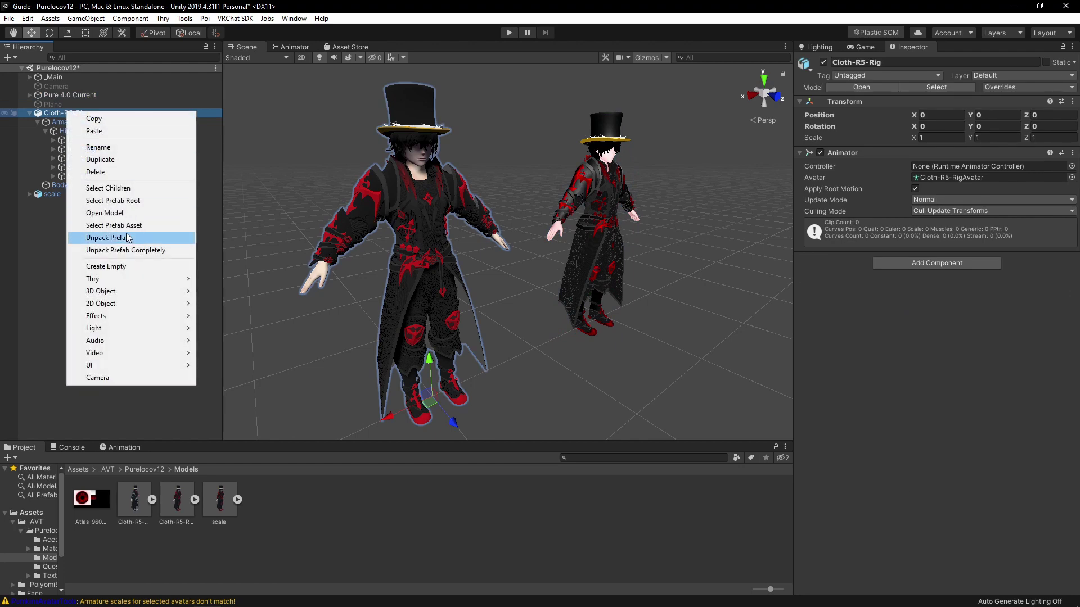
left_click(115, 246)
Step: Examine the db_jacket Phys Bone of Pure 4.0 Current and locate its root transform bone in the hierarchy
left_click(29, 95)
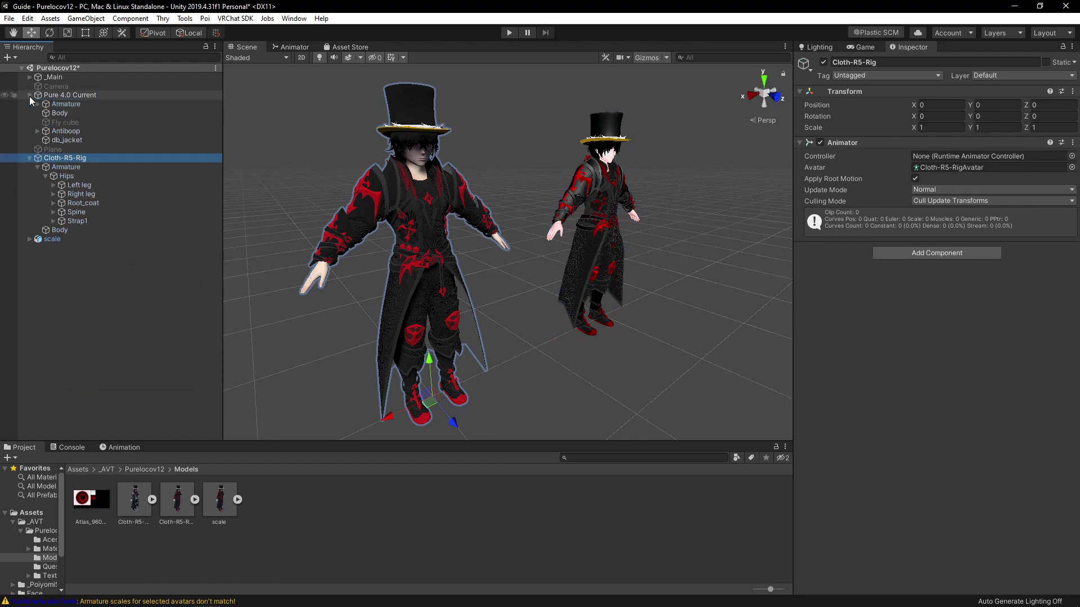
left_click(67, 140)
left_click(955, 168)
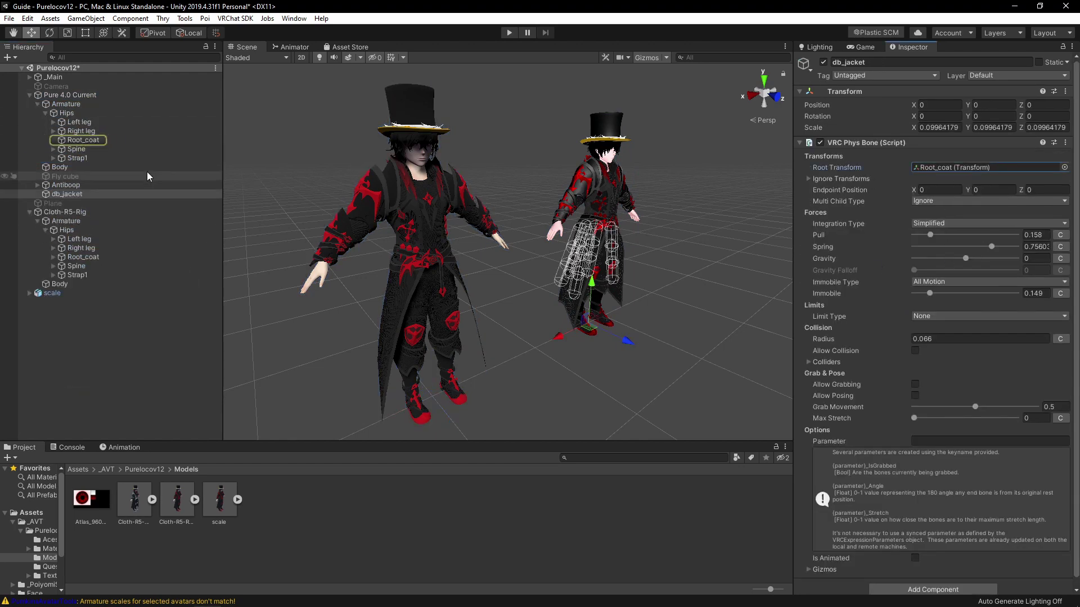
Step: Move the Root_coat bone of Cloth-R5-Rig from Hips to under Spine, using Pure 4.0 Current's Root_coat as the comparison
left_click(89, 140)
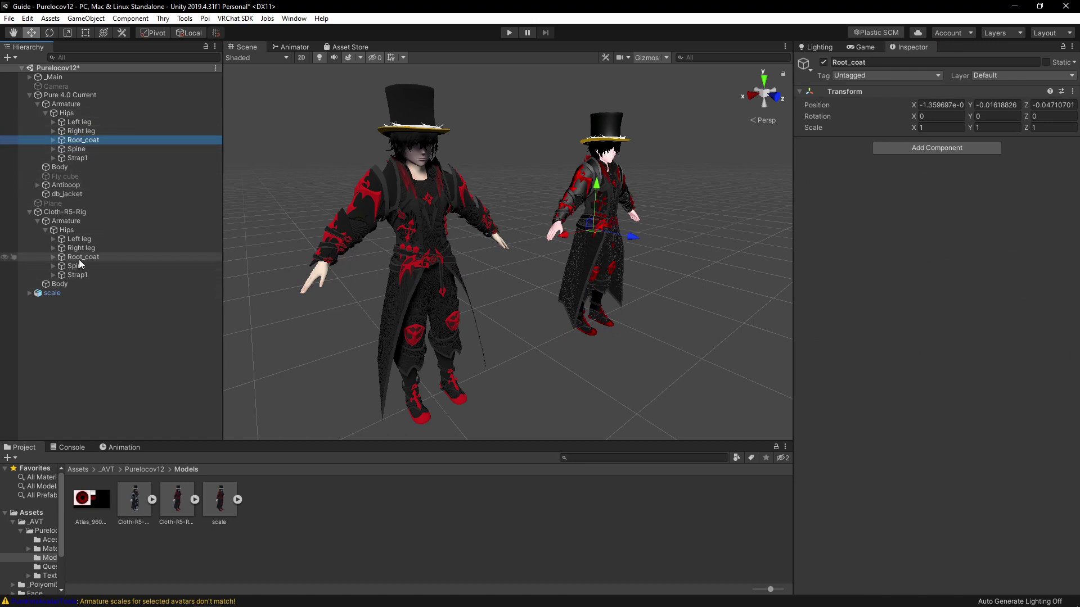
left_click_drag(80, 260, 79, 268)
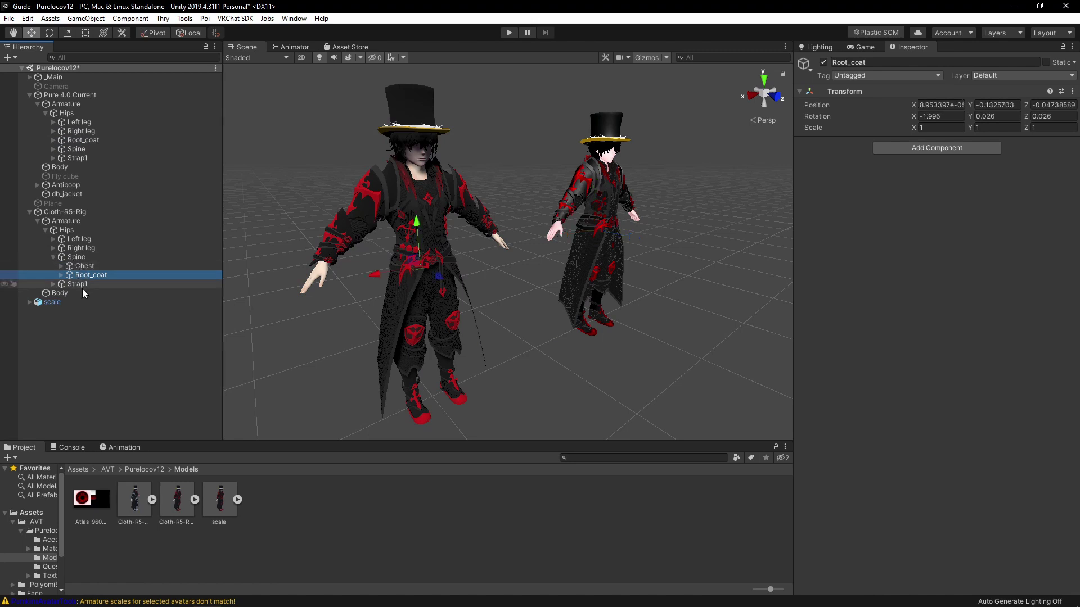
left_click(54, 258)
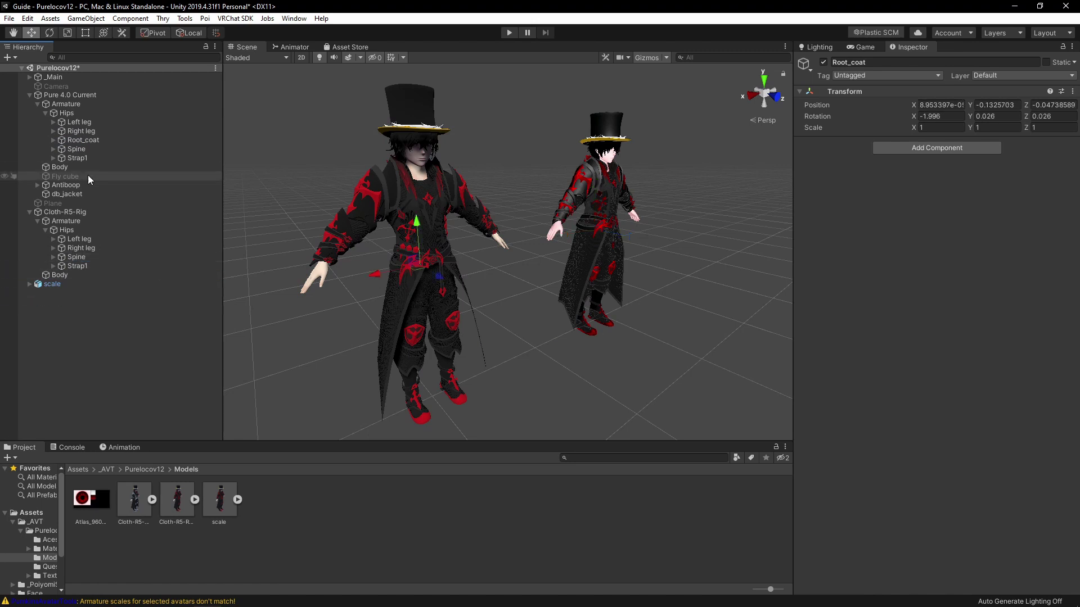
Step: Open Pumkin's Avatar Tools and assign Cloth-R5-Rig as the target avatar
left_click(184, 18)
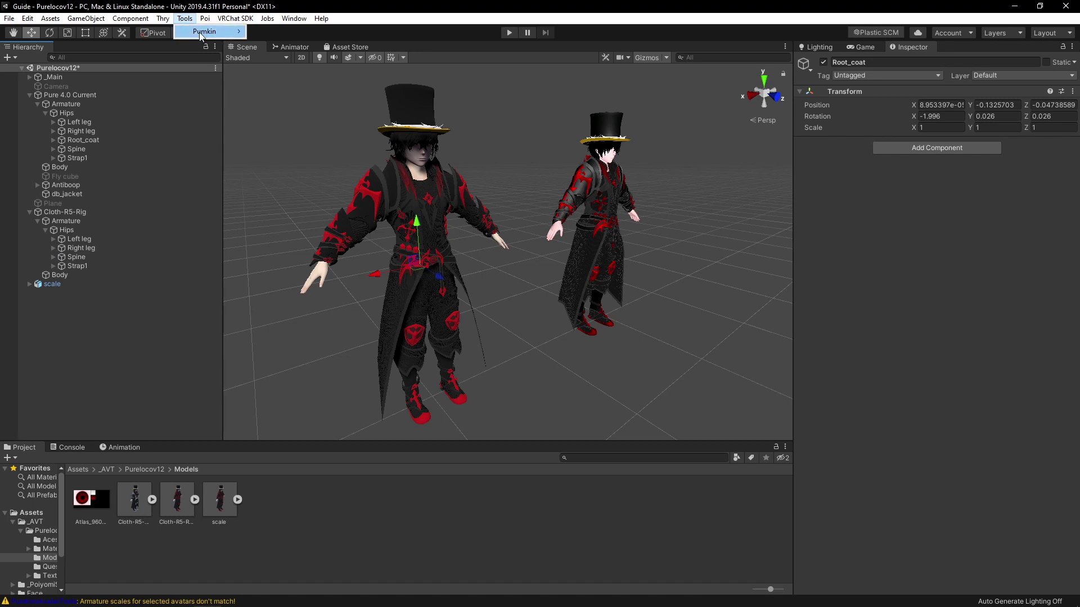
mouse_move(206, 32)
left_click(281, 31)
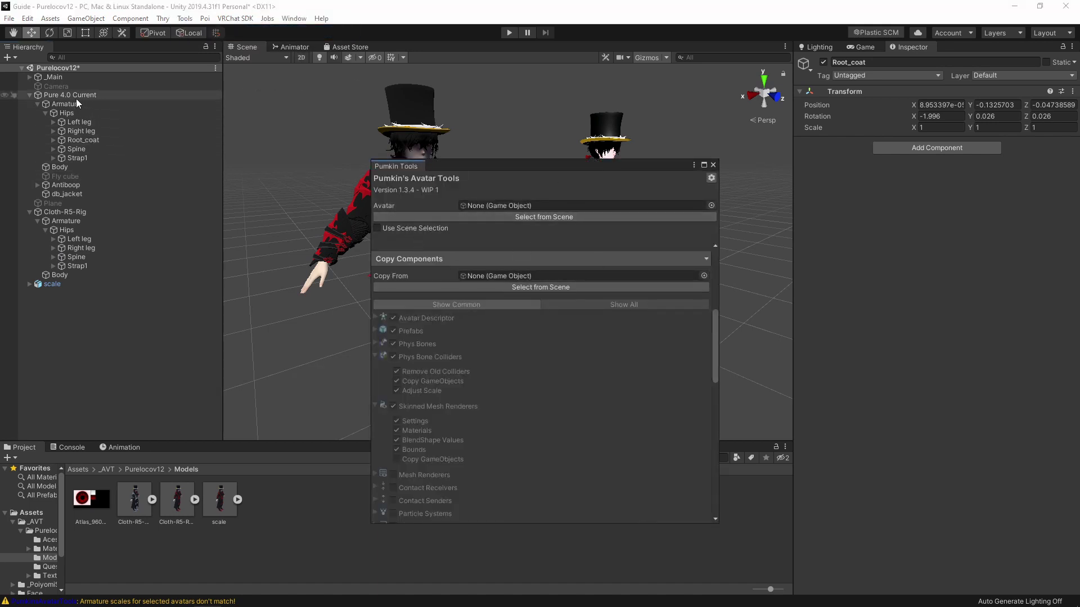
left_click_drag(63, 213, 470, 205)
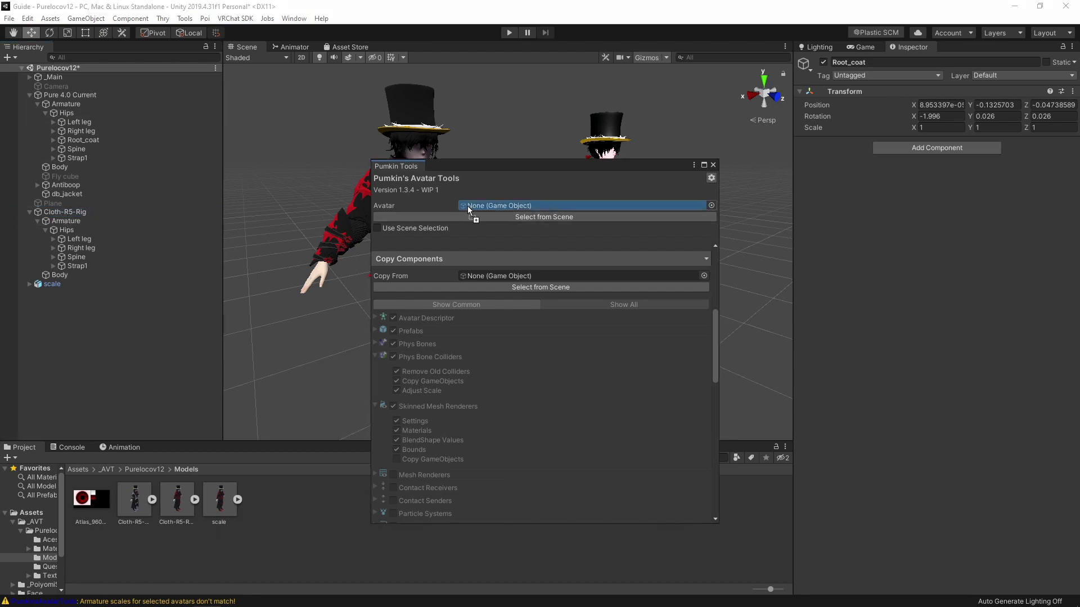
left_click_drag(472, 205, 472, 205)
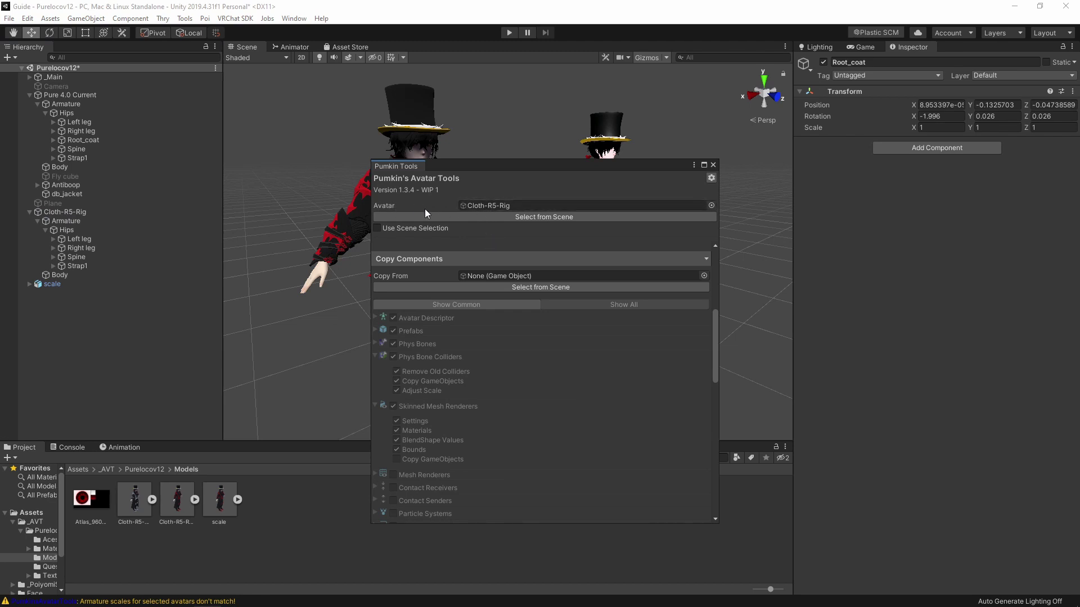
Step: Assign Pure 4.0 Current as the source avatar to copy components from
left_click_drag(73, 97, 417, 336)
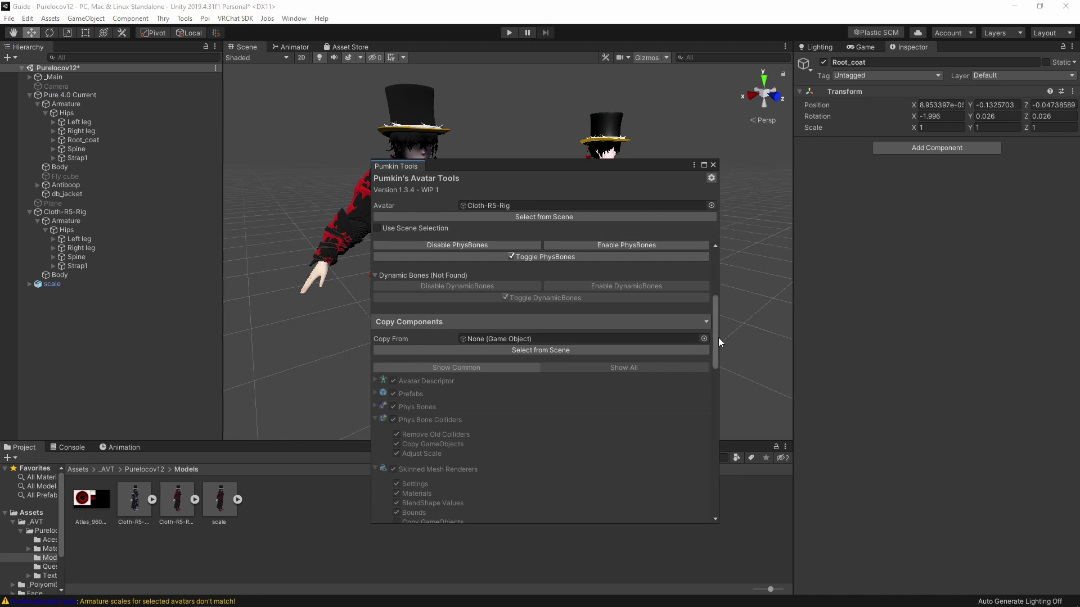
mouse_move(716, 342)
left_mouse_down()
mouse_move(707, 238)
mouse_move(713, 335)
left_mouse_up()
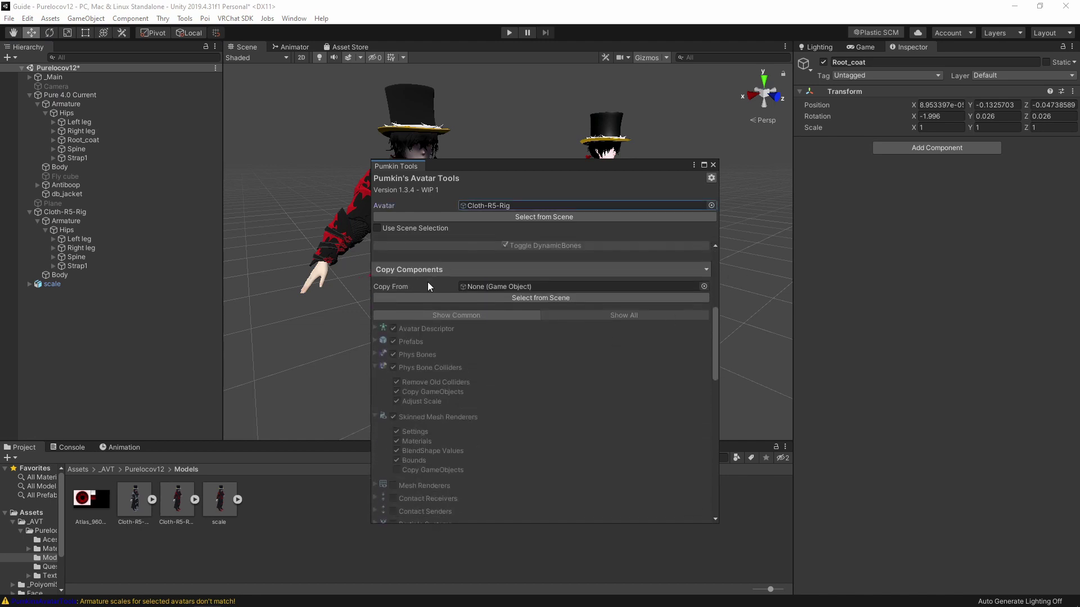
mouse_move(57, 212)
left_mouse_down()
mouse_move(230, 239)
mouse_move(73, 211)
left_mouse_up()
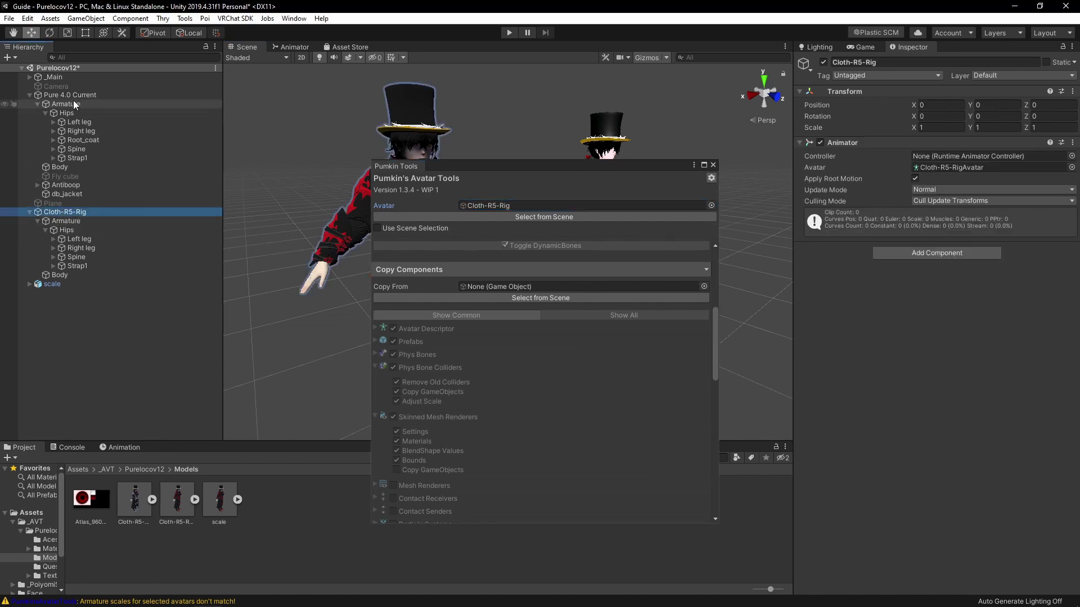
left_click_drag(73, 97, 493, 287)
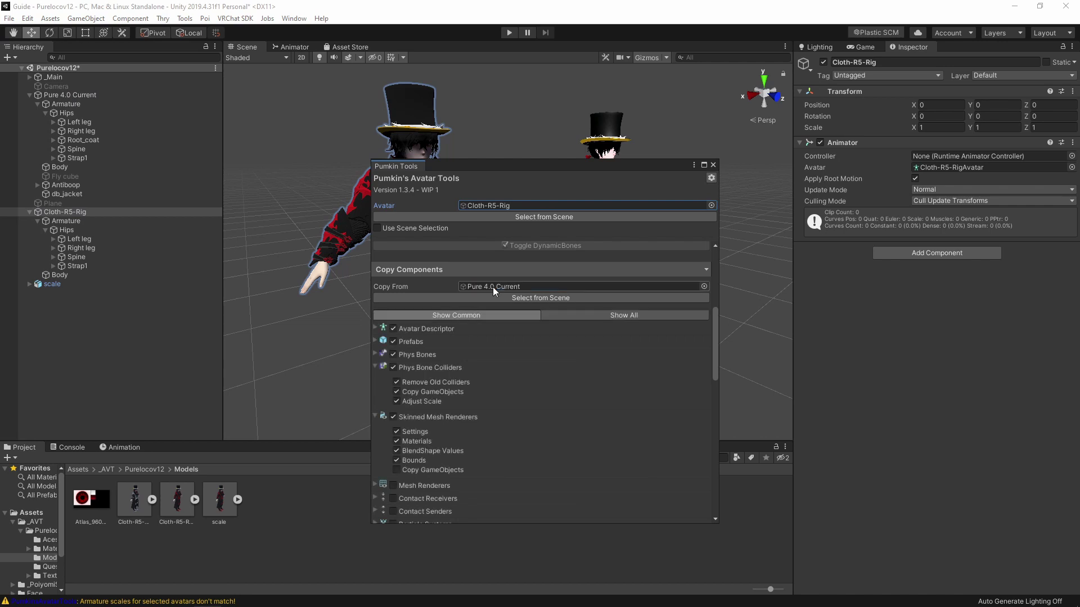
Step: Include Mesh Renderers, Contact Receivers, Contact Senders, Particle Systems, Trail Renderers and Audio Sources in the copy, and show all component types
left_click(375, 416)
left_click(375, 366)
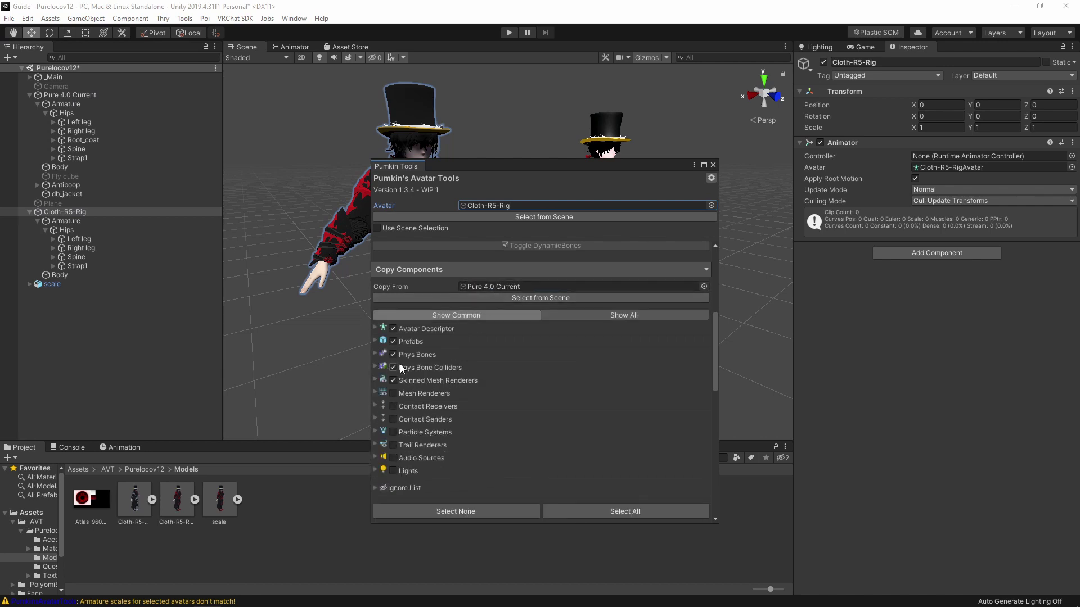
left_click(586, 319)
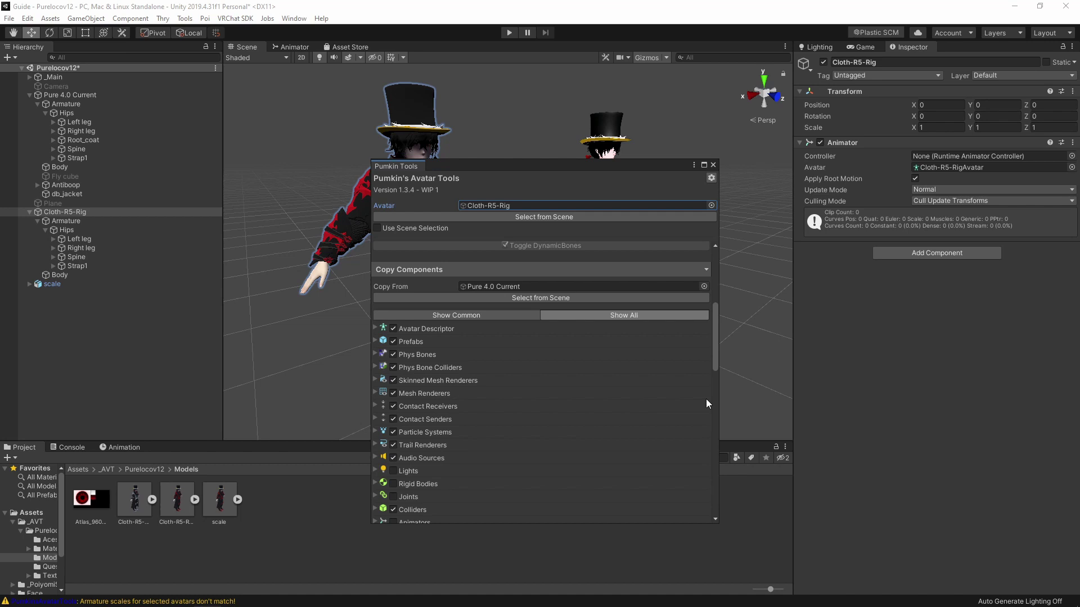
Step: Review the full list of component types, return to the common ones and expand the Skinned Mesh Renderers options
left_click_drag(715, 363, 715, 410)
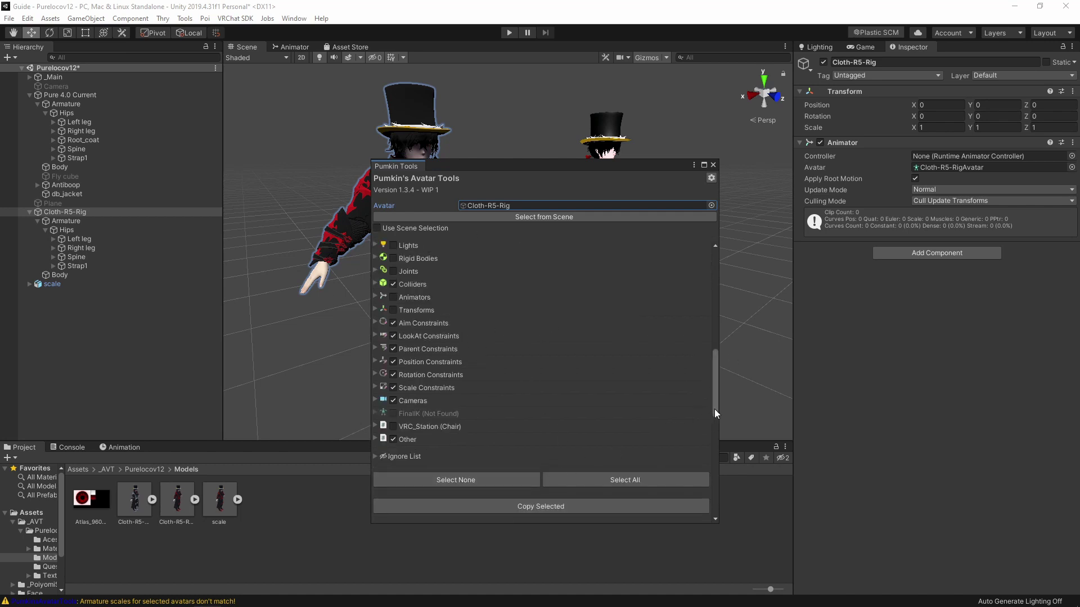
left_click_drag(714, 414, 706, 353)
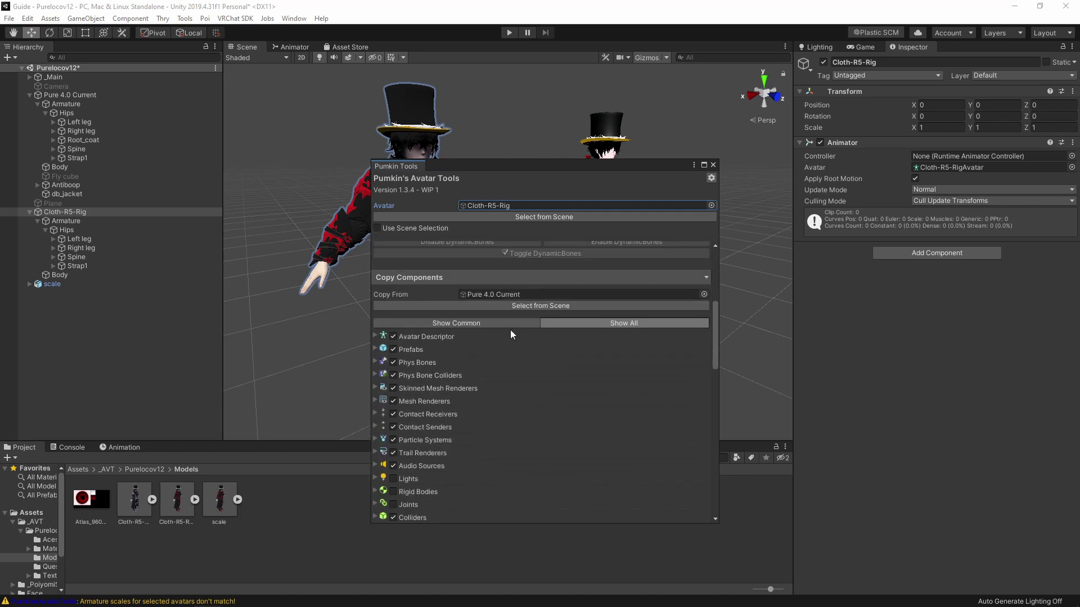
left_click(450, 324)
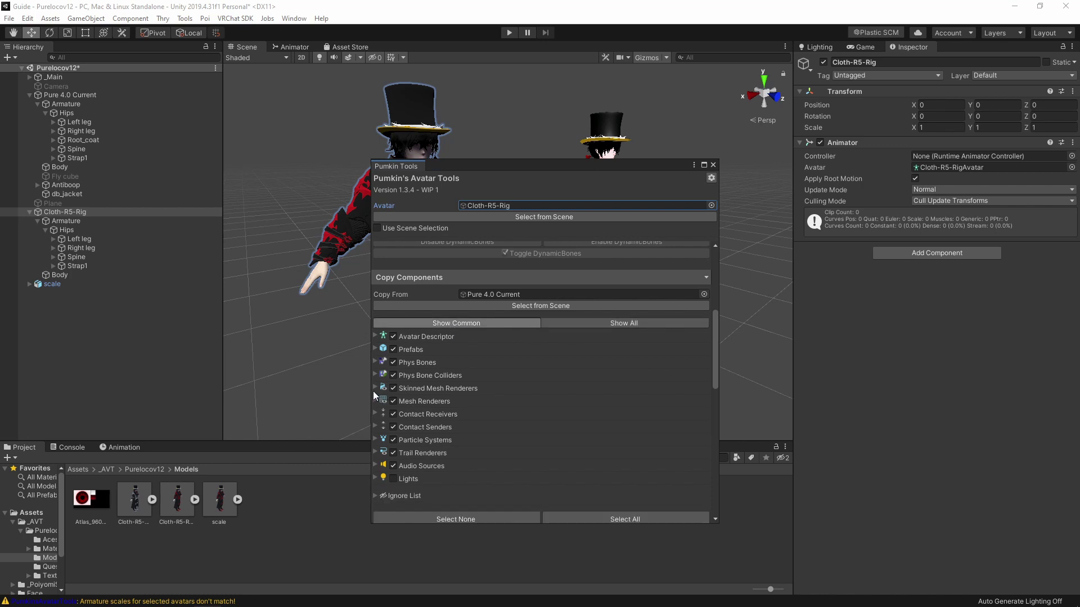
left_click(375, 388)
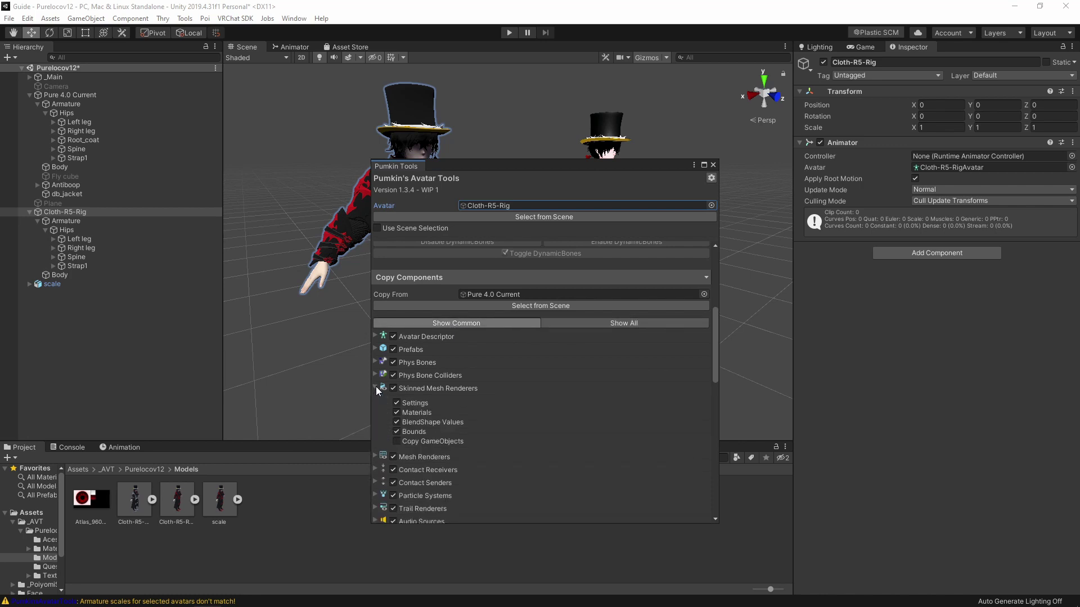
Step: Review the copy options of Skinned Mesh Renderers and Mesh Renderers, then collapse both lists
left_click(433, 414)
left_click(375, 457)
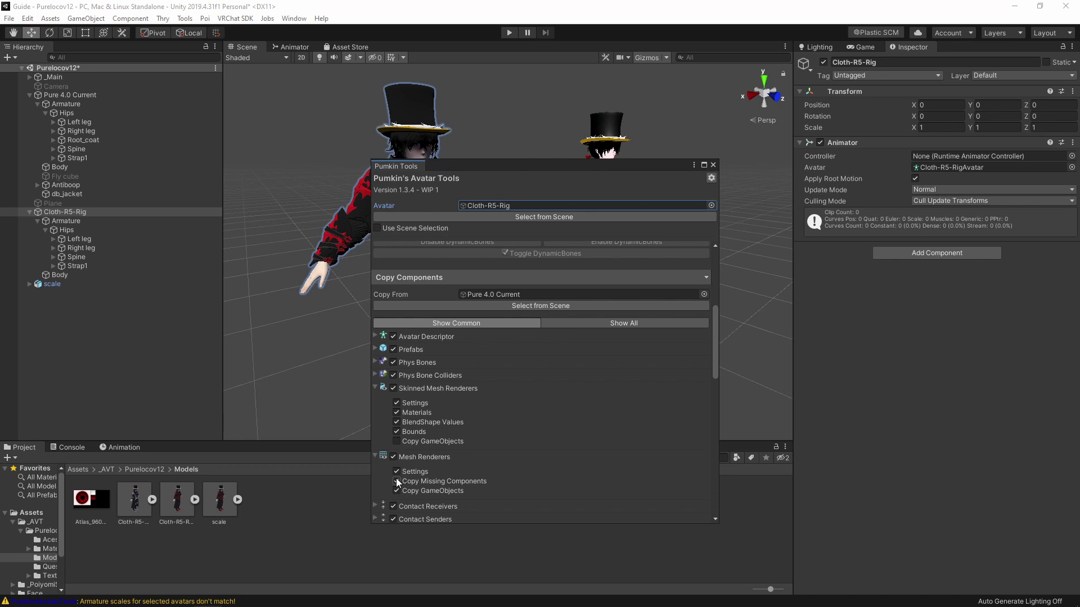
left_click(375, 457)
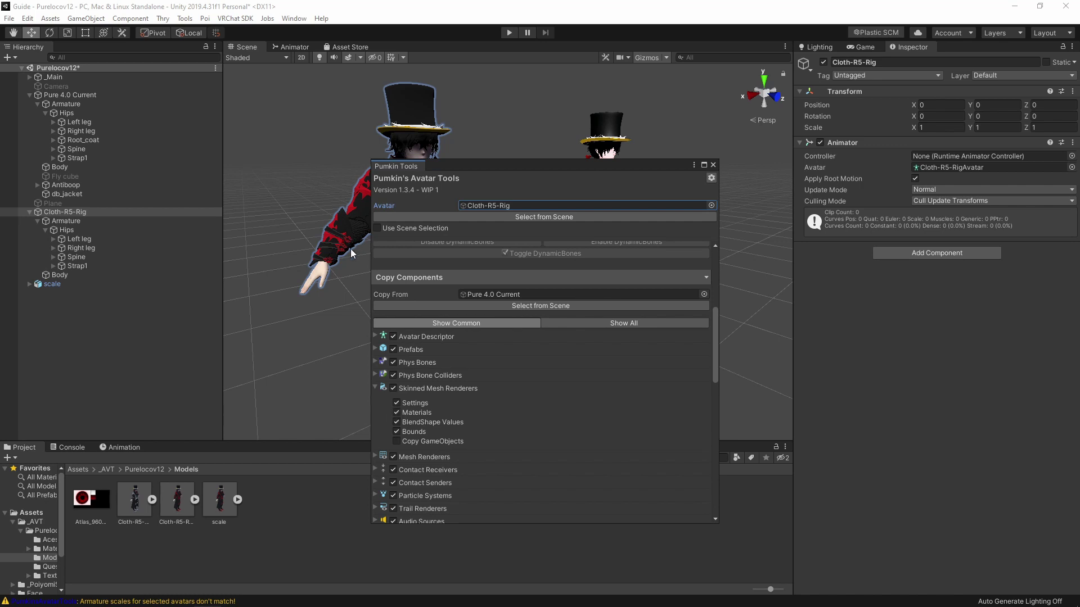
left_click(374, 388)
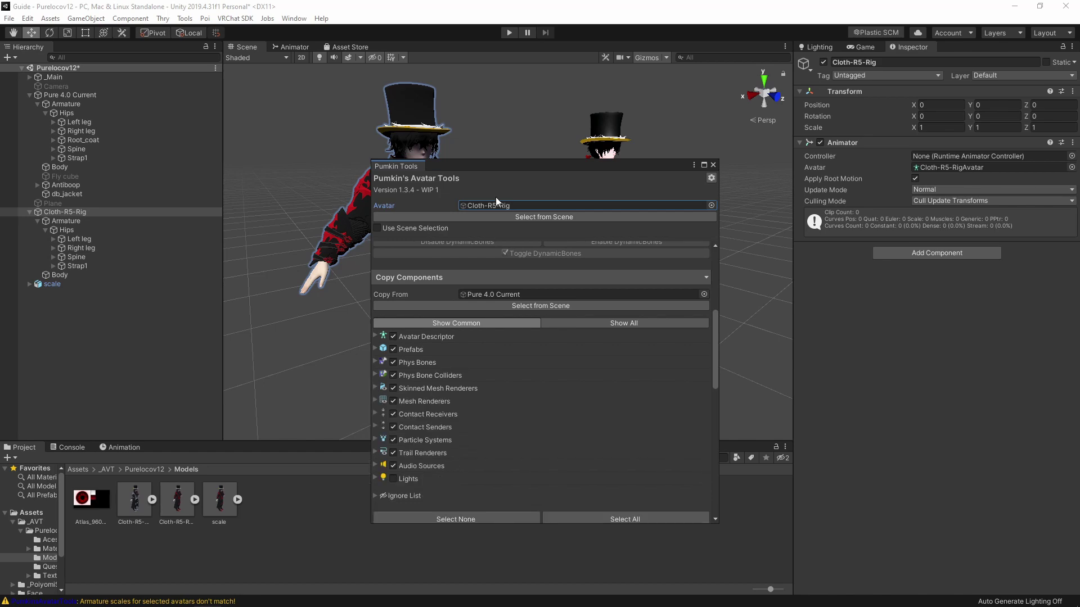
Step: Copy the selected component types from Pure 4.0 Current to Cloth-R5-Rig, with the rig's Body selected and in view
left_click_drag(654, 168, 659, 259)
right_click_drag(595, 225, 743, 243)
left_click(113, 276)
right_click_drag(501, 223, 508, 223)
left_click_drag(508, 223, 530, 208, "alt")
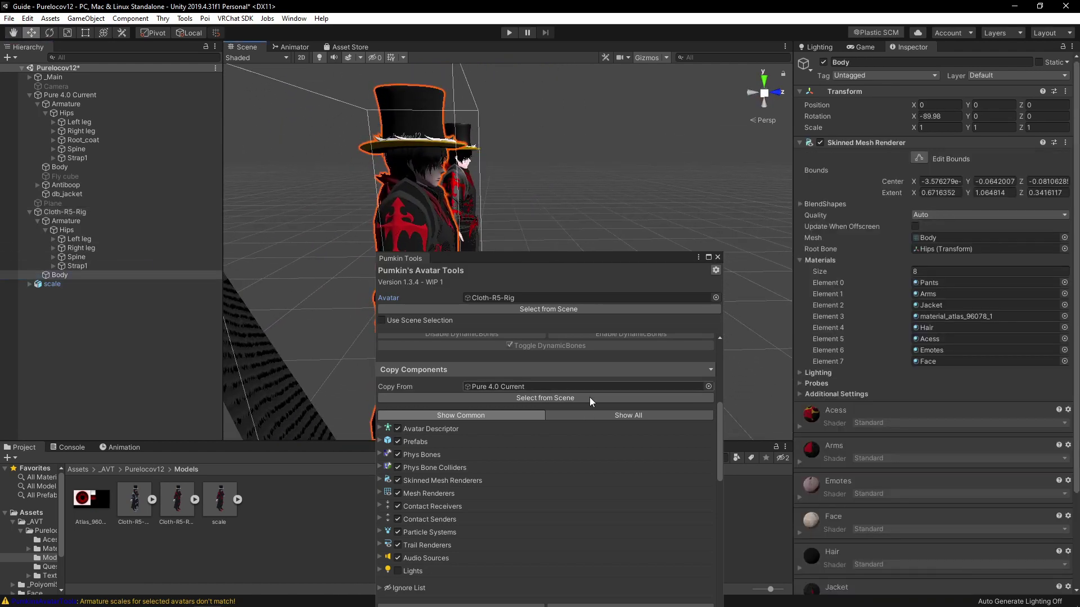
left_click_drag(722, 417, 721, 468)
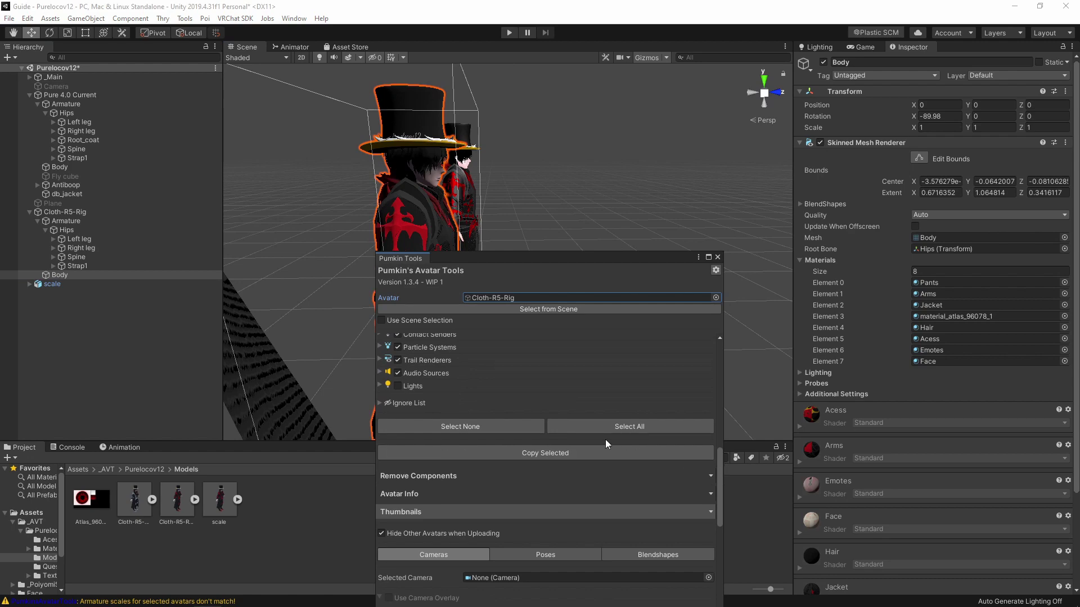
left_click(585, 452)
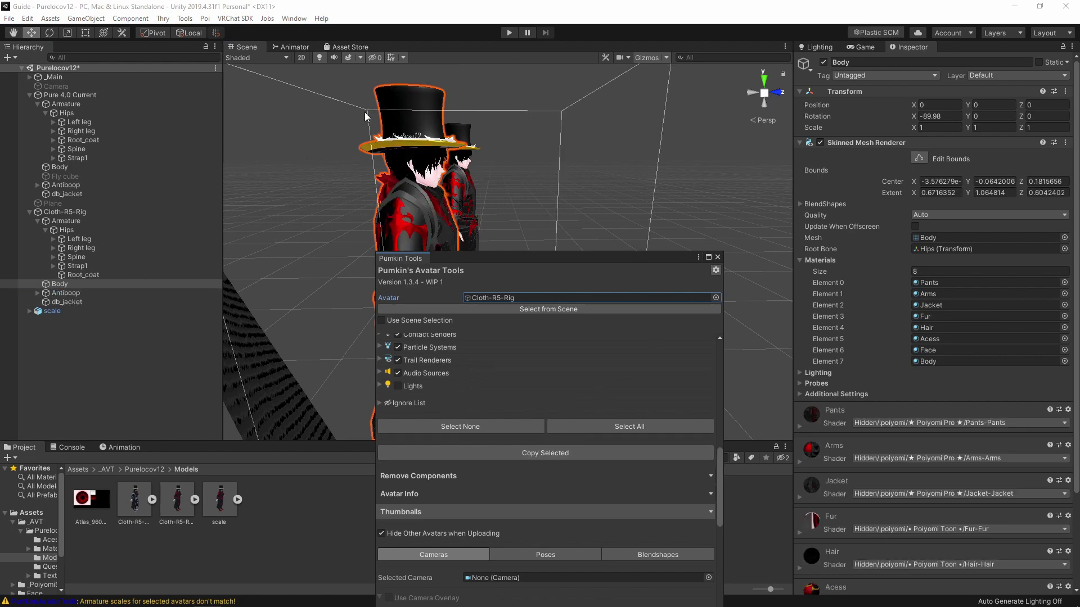
Step: Try the Face material in Element 0 of the Cloth-R5-Rig Body's materials, then undo the assignment and deselect Body
left_click_drag(617, 113, 548, 150, "alt")
key("d")
right_click_drag(548, 150, 417, 222)
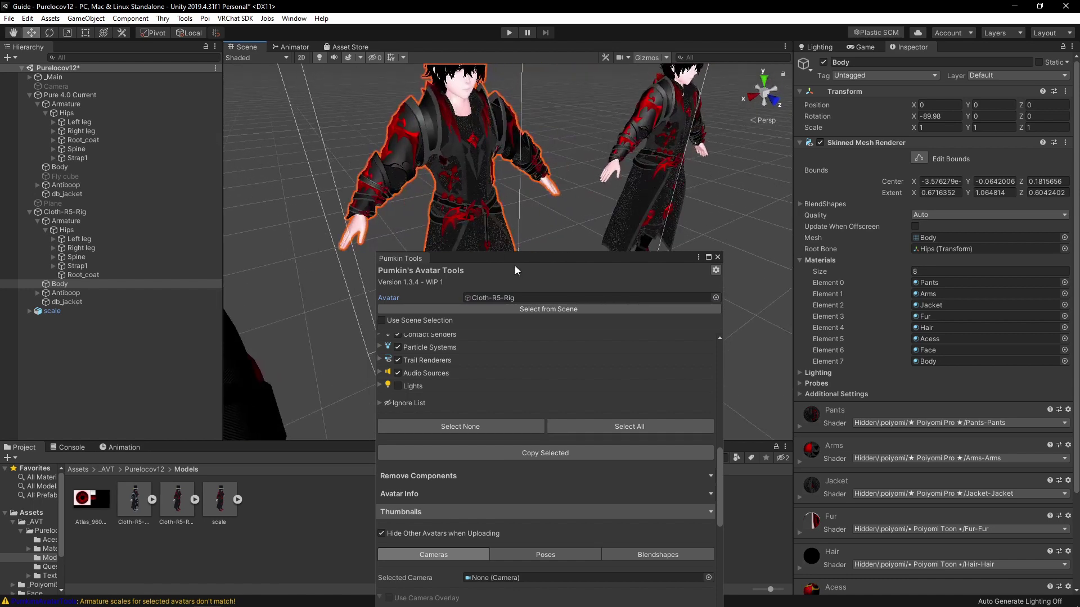
left_click_drag(514, 260, 468, 340)
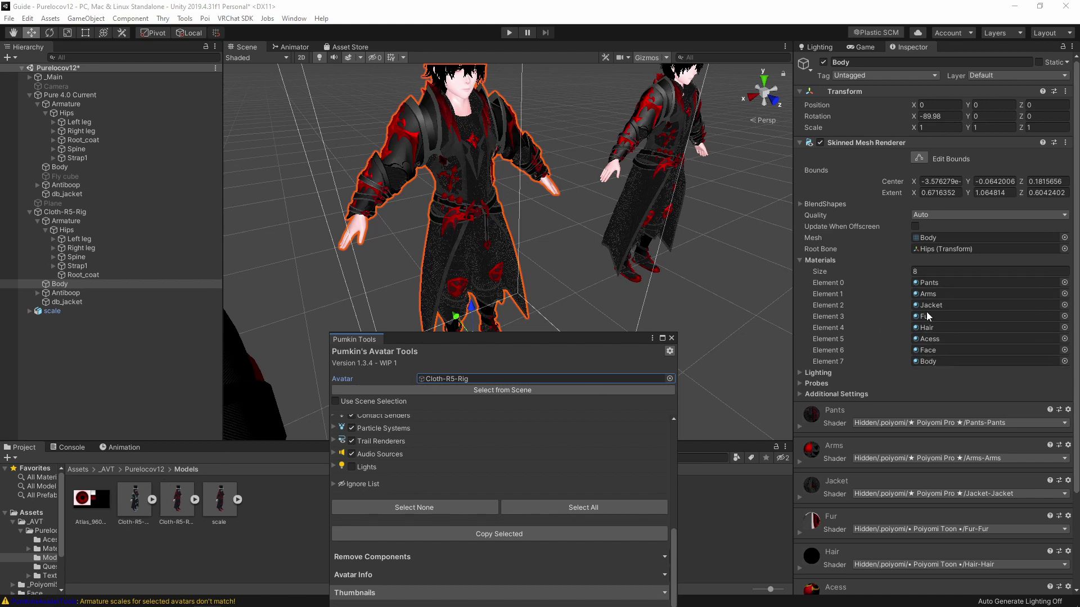
left_click(940, 284)
left_click_drag(300, 508, 920, 286)
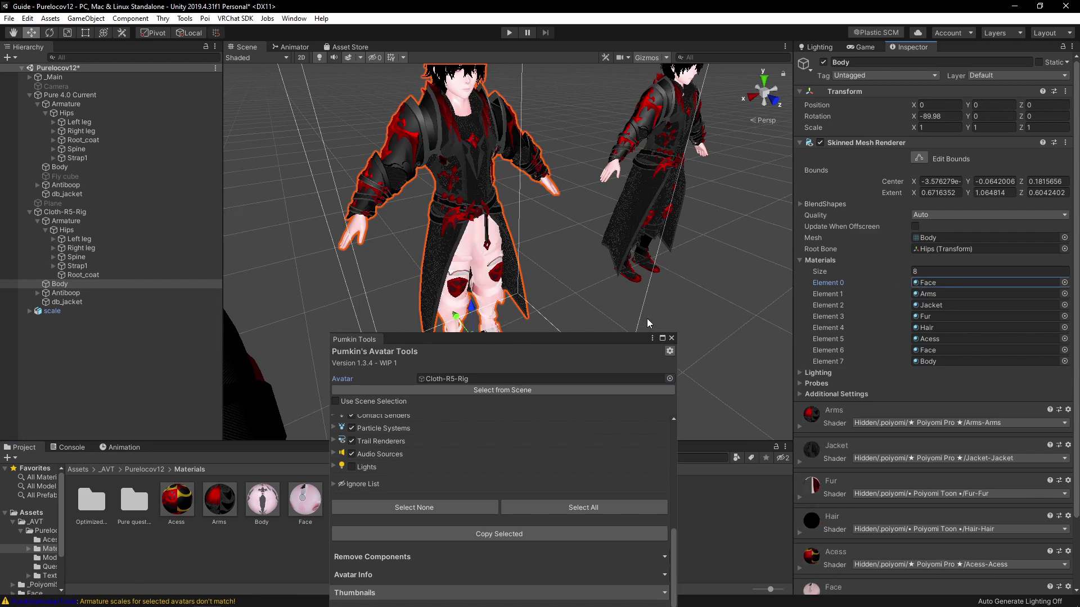
key("ctrl+z")
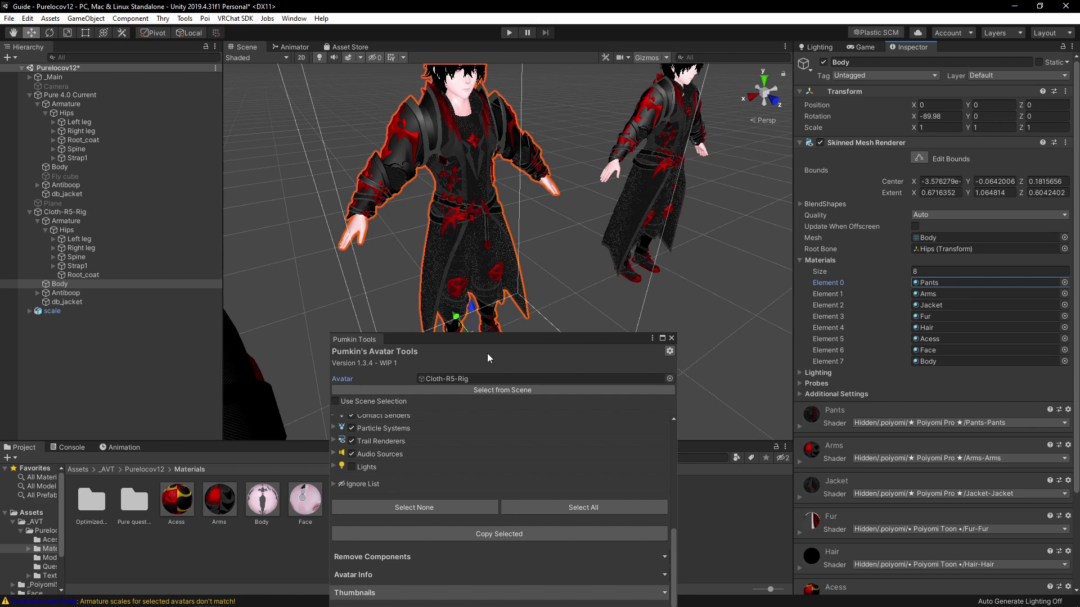
left_click(85, 343)
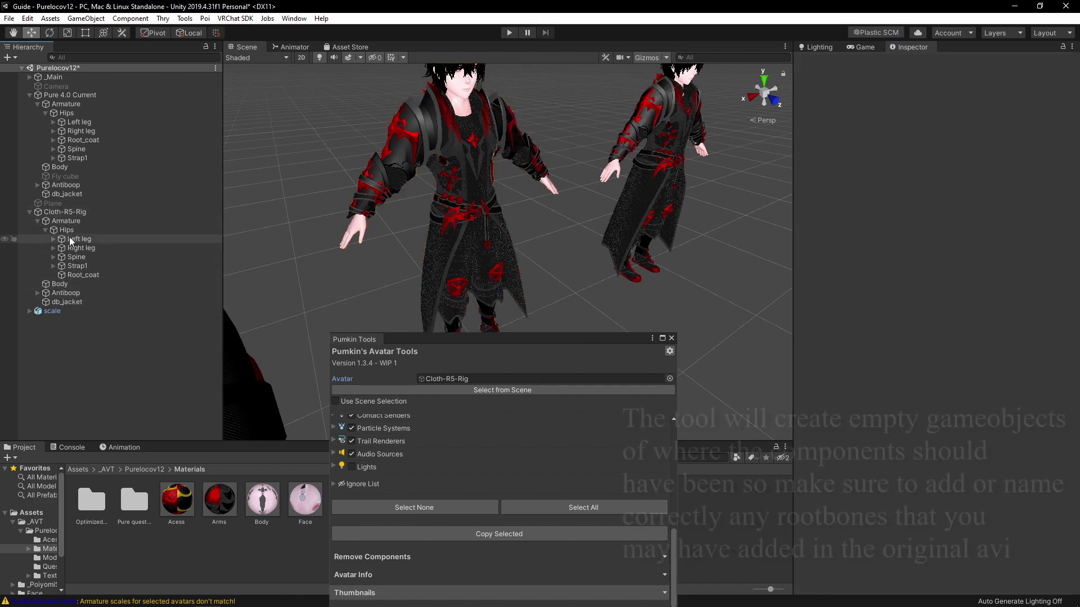
Step: Compare the Root_coat objects under Cloth-R5-Rig's Hips and Spine, and check which one db_jacket's Phys Bone uses as Root Transform
left_click(73, 275)
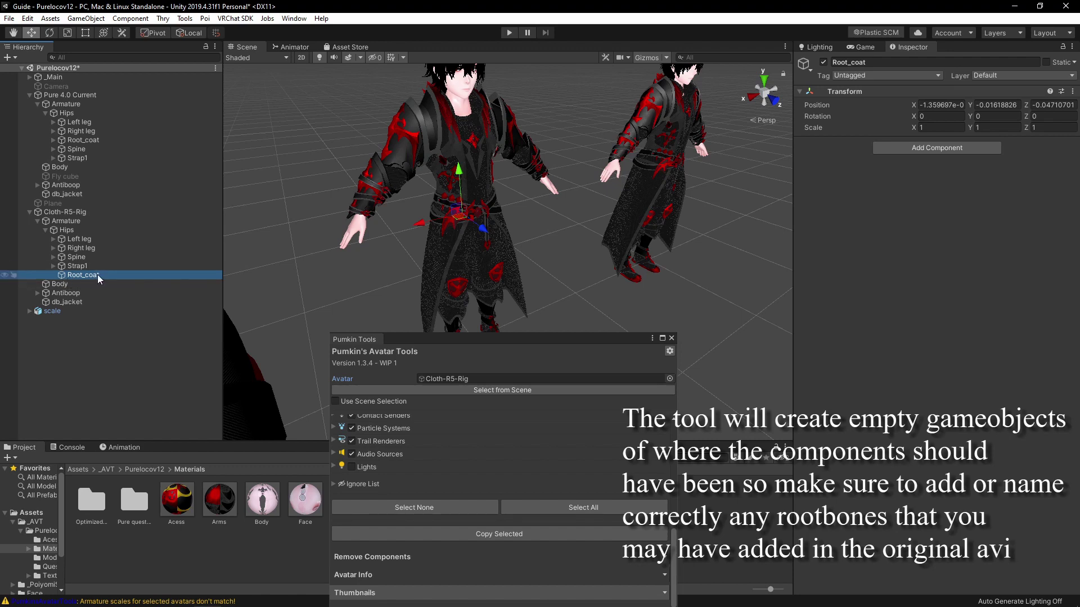
left_click(53, 257)
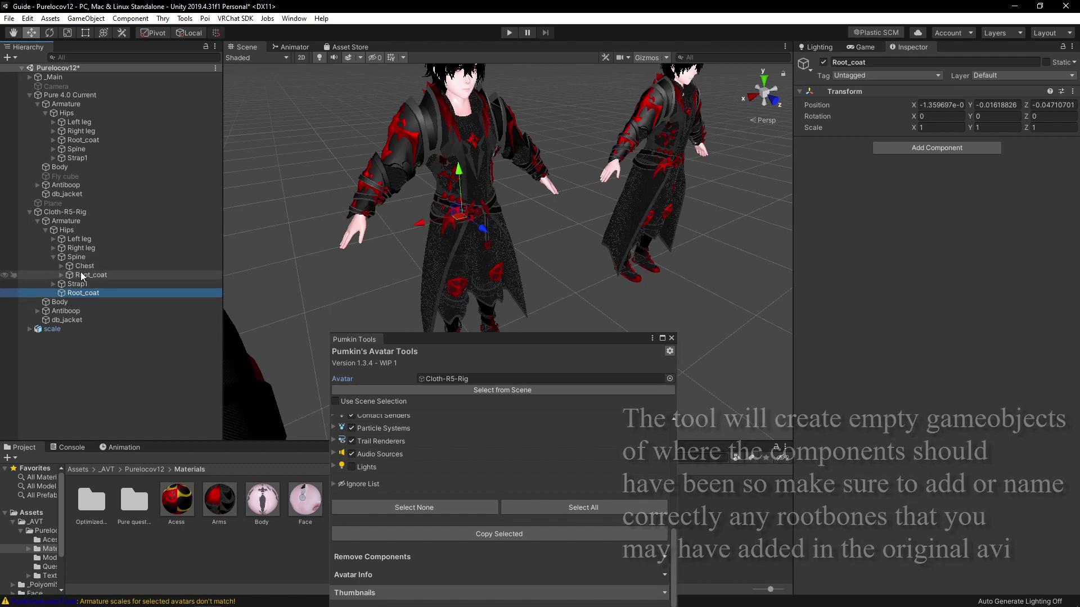
left_click(86, 275)
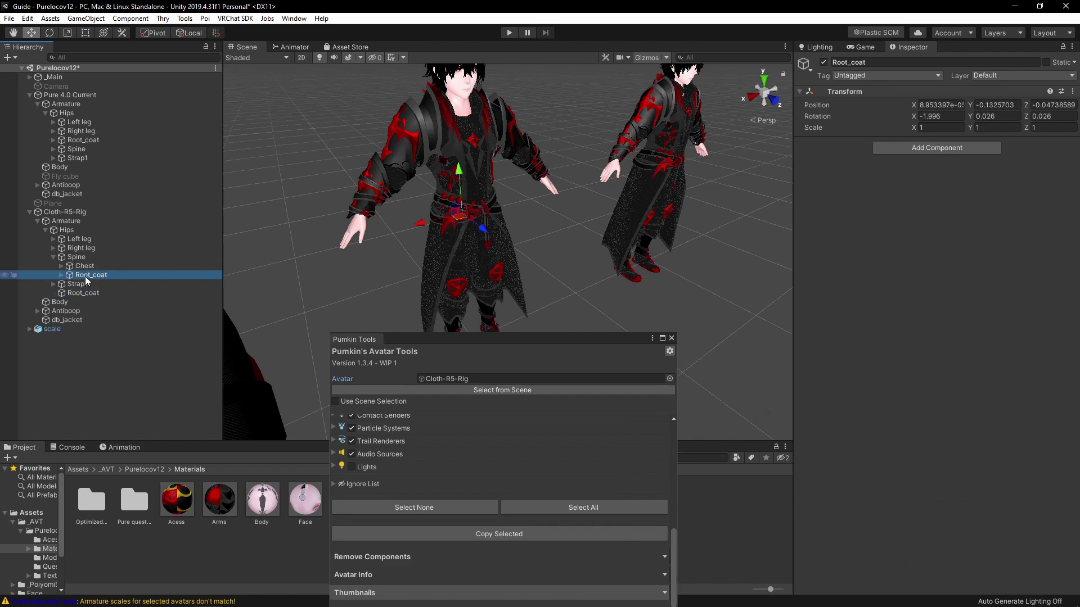
left_click(63, 319)
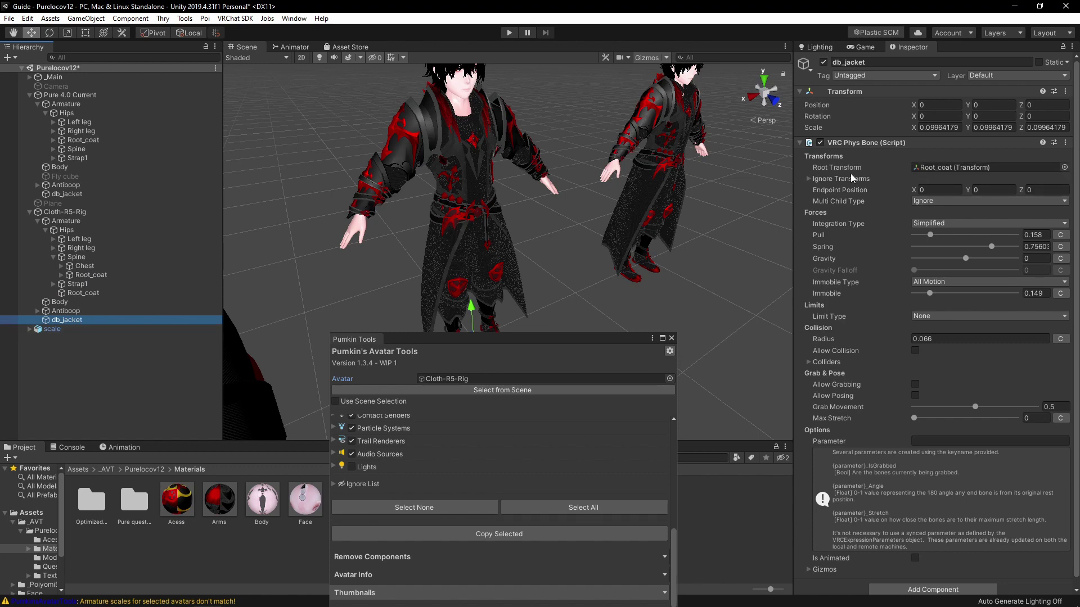
left_click(956, 165)
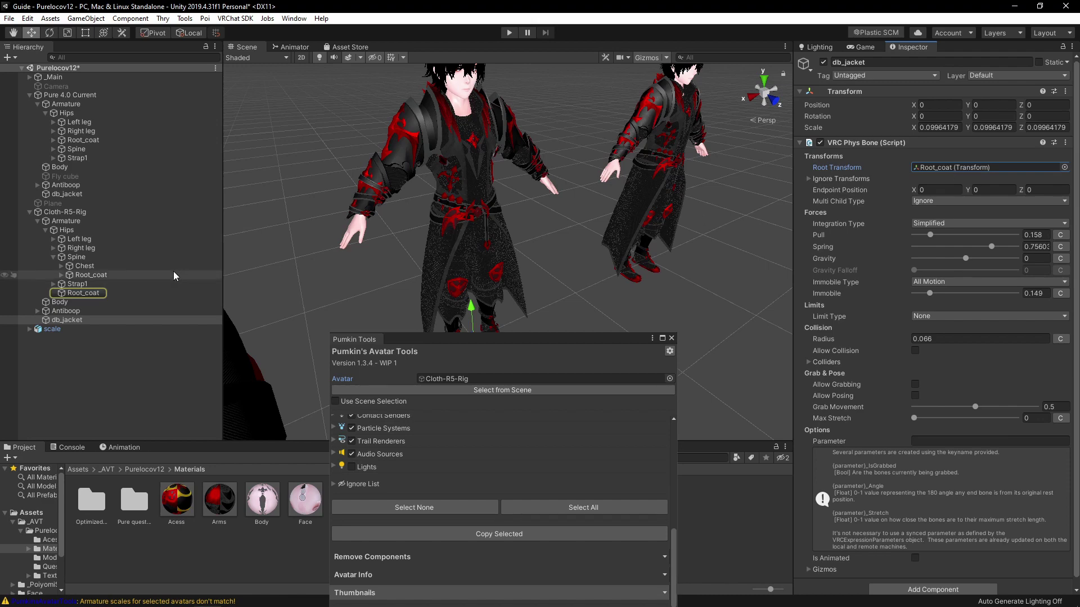
Step: Delete the empty Root_coat under Cloth-R5-Rig's Hips and move the Root_coat bone from Spine to Hips in its place
left_click(122, 293)
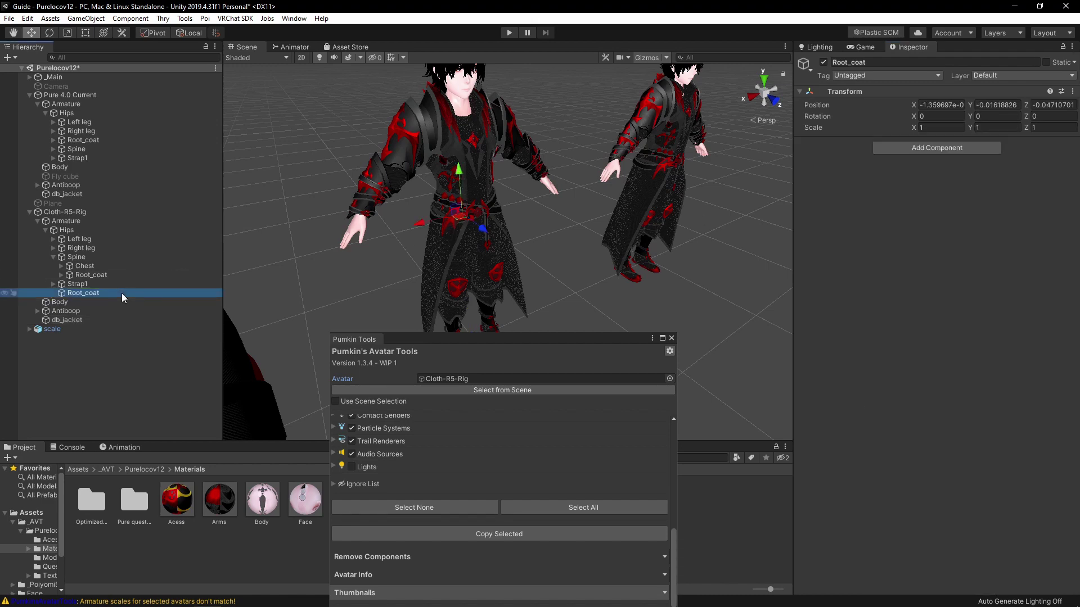
left_click_drag(418, 224, 386, 234)
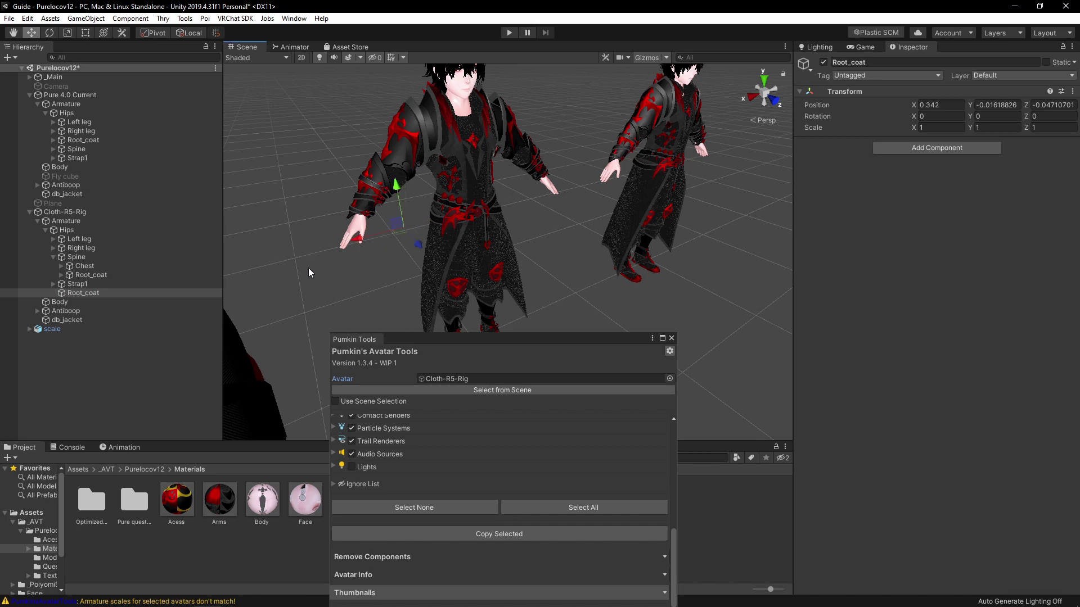
key("Delete")
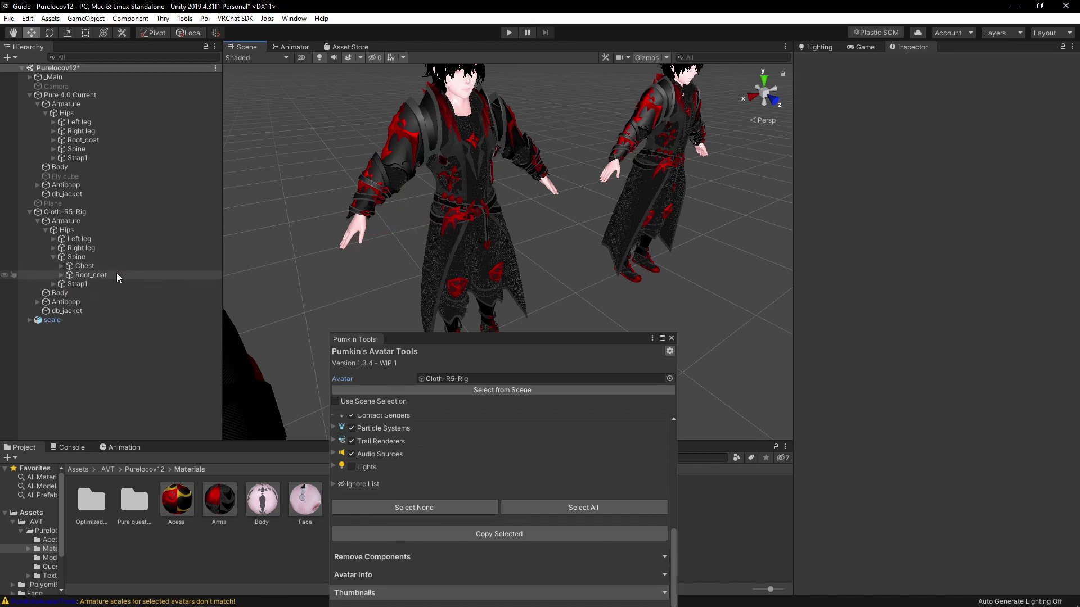
left_click_drag(115, 274, 75, 231)
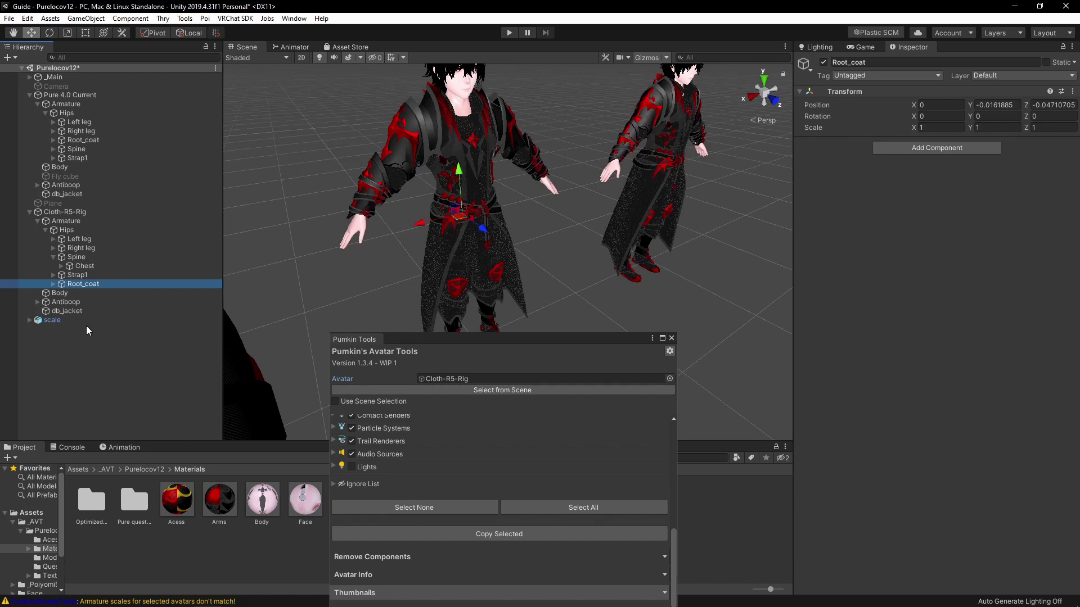
Step: Assign the relocated Root_coat as the Root Transform of the VRC Phys Bone on Cloth-R5-Rig's db_jacket
left_click(76, 303)
left_click(70, 311)
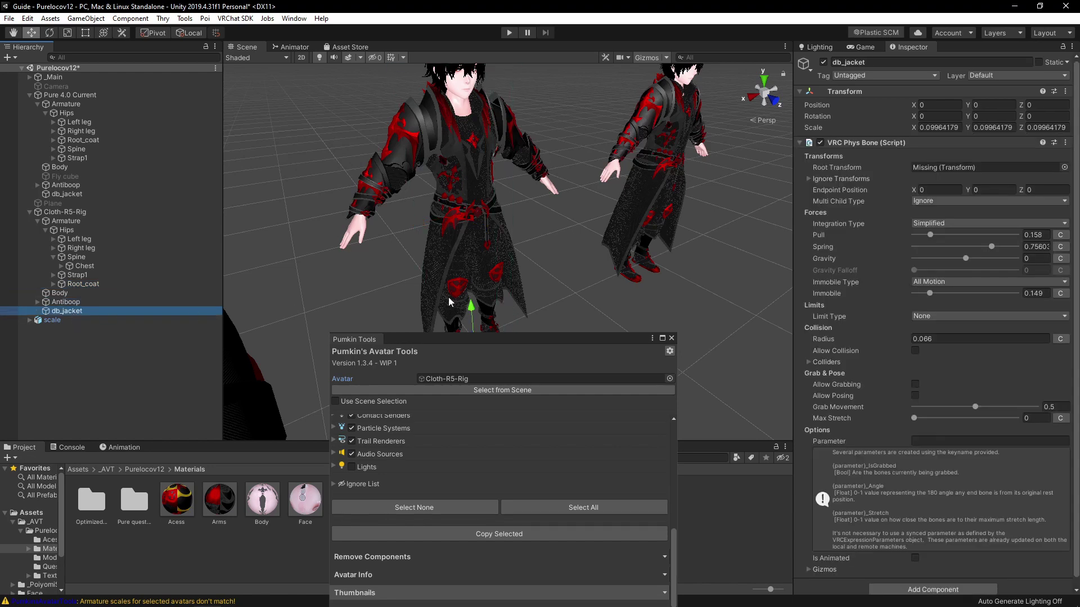
left_click_drag(84, 284, 984, 167)
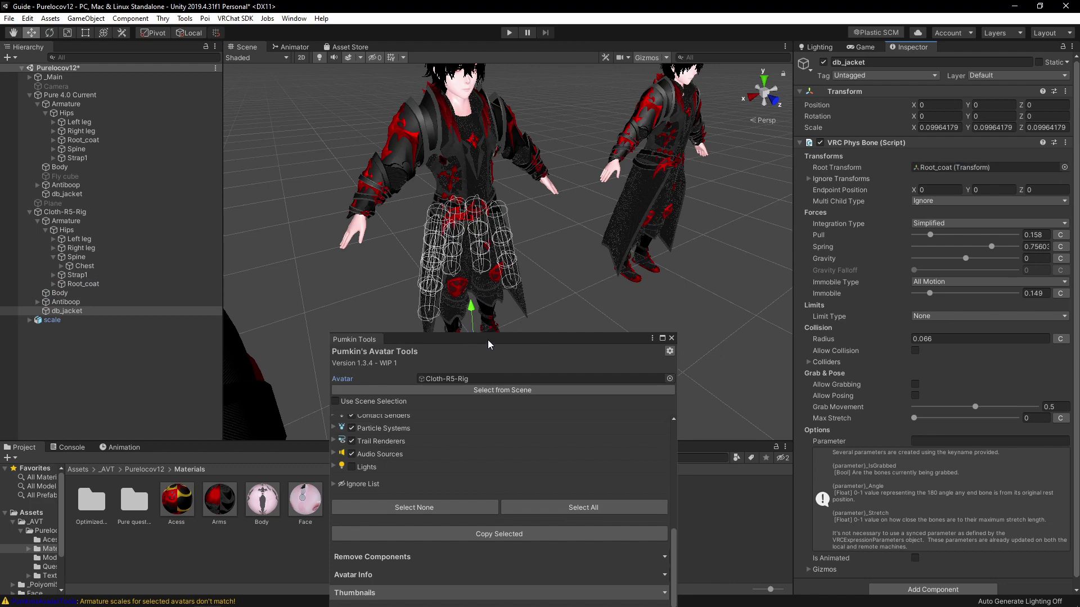
Step: Review the component types chosen for copying, close Pumkin's Avatar Tools and view the avatars in the scene
left_click_drag(487, 339, 572, 161)
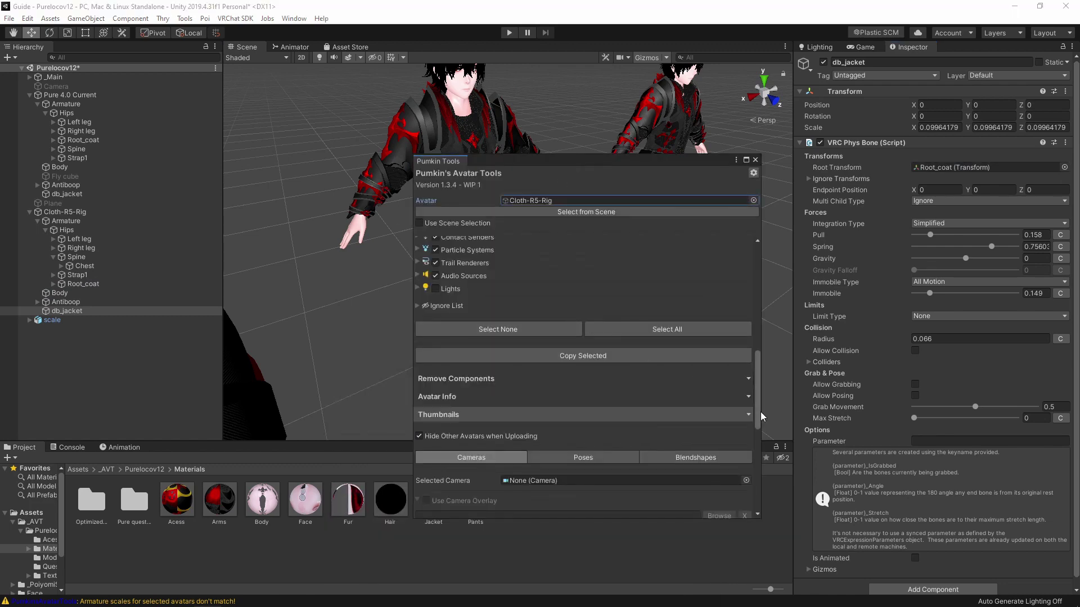
left_click_drag(761, 413, 759, 381)
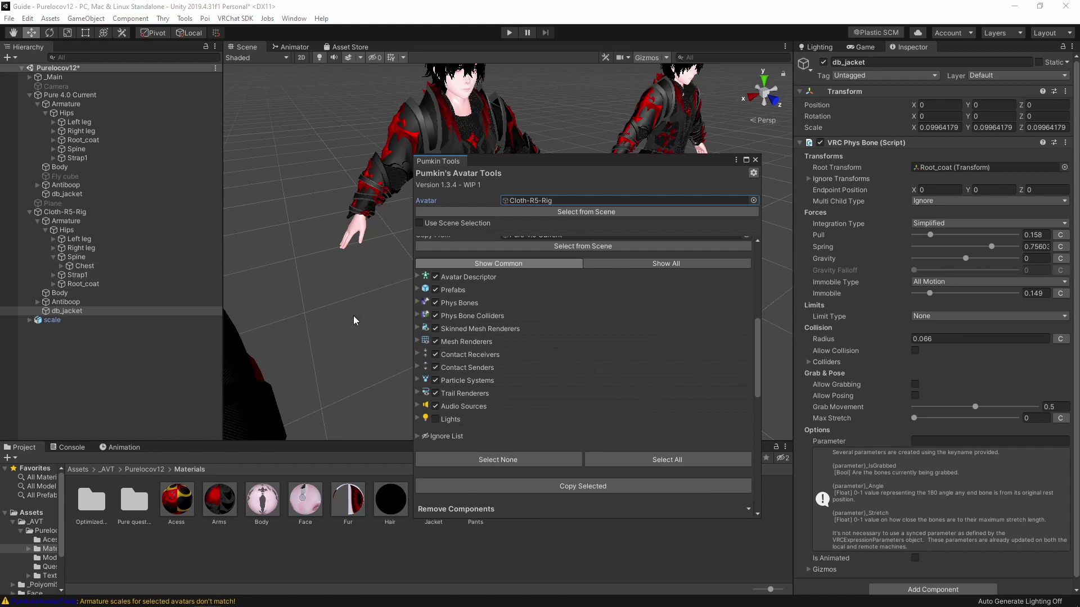
left_click(756, 160)
right_click_drag(488, 327, 466, 306)
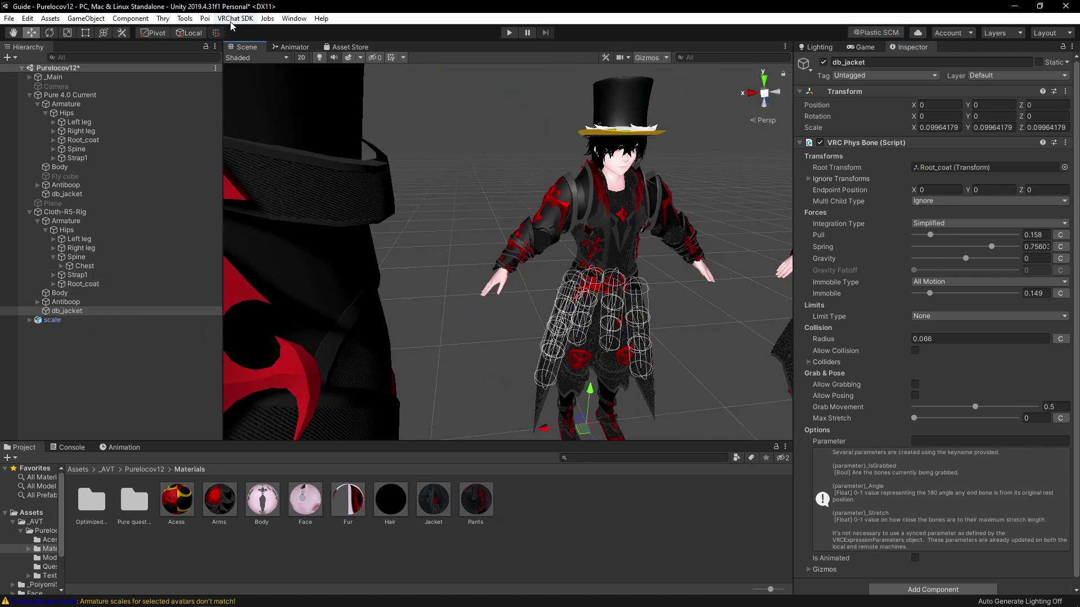
key("f")
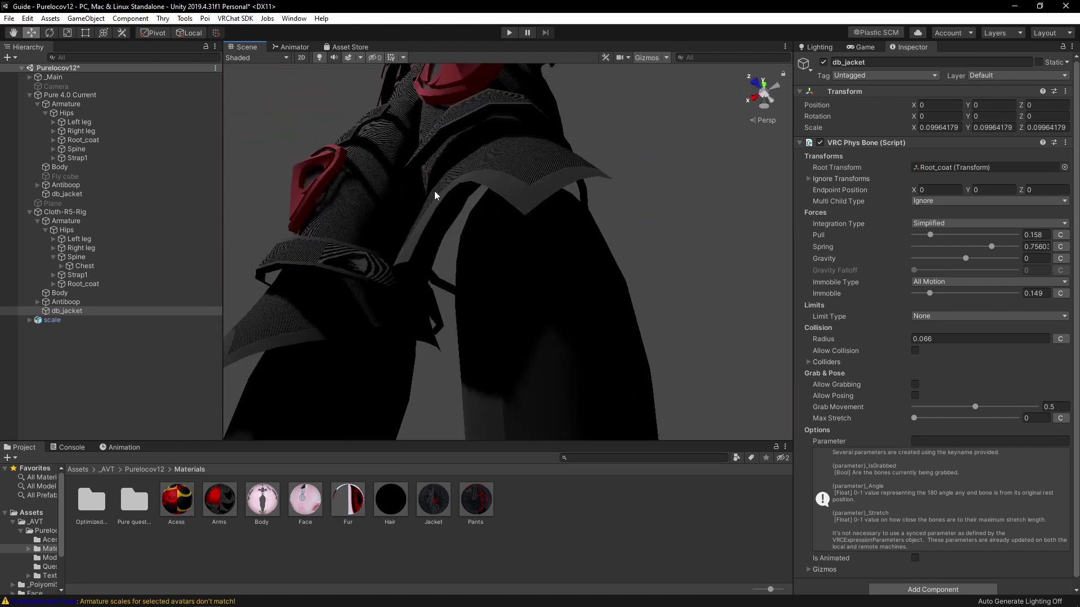
left_click(235, 19)
left_click(236, 47)
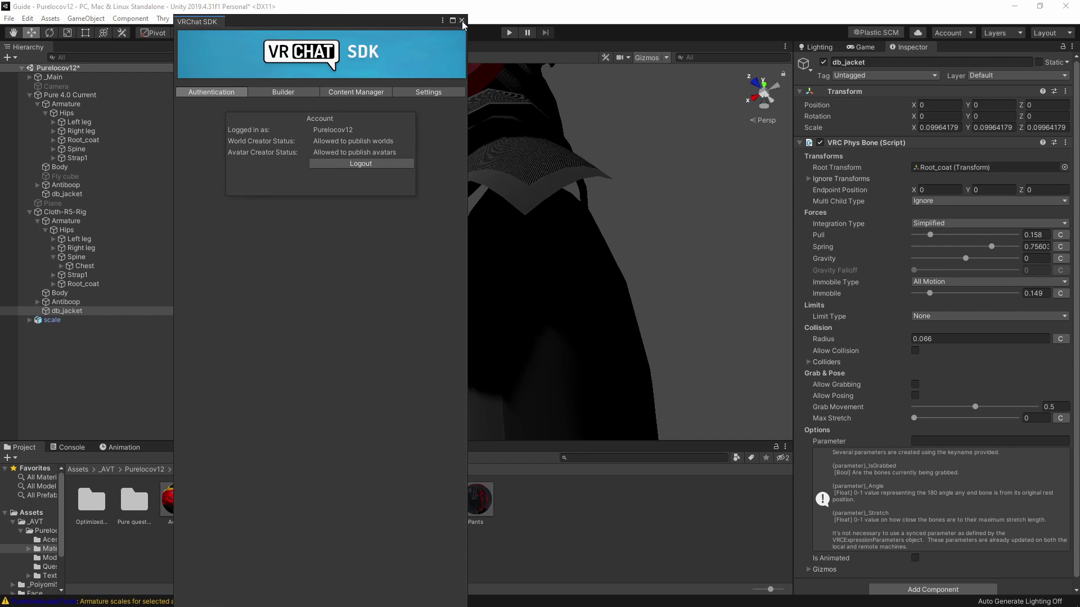
left_click(462, 20)
Step: Reopen Pumkin's Avatar Tools, set scale as the target avatar, copy the selected components to it and close the tool
left_click(185, 18)
mouse_move(205, 31)
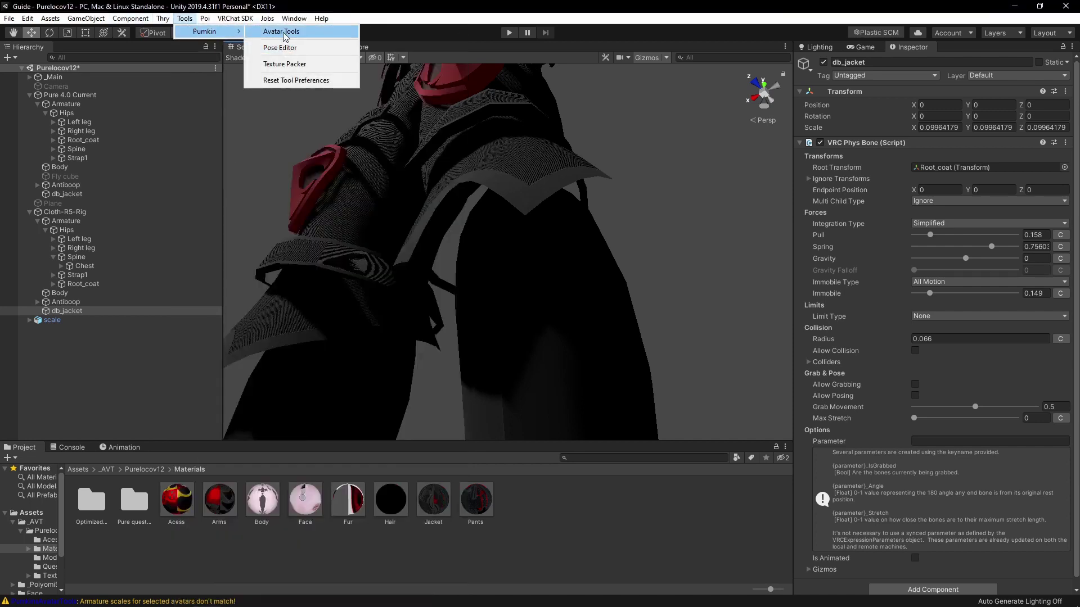
left_click(281, 31)
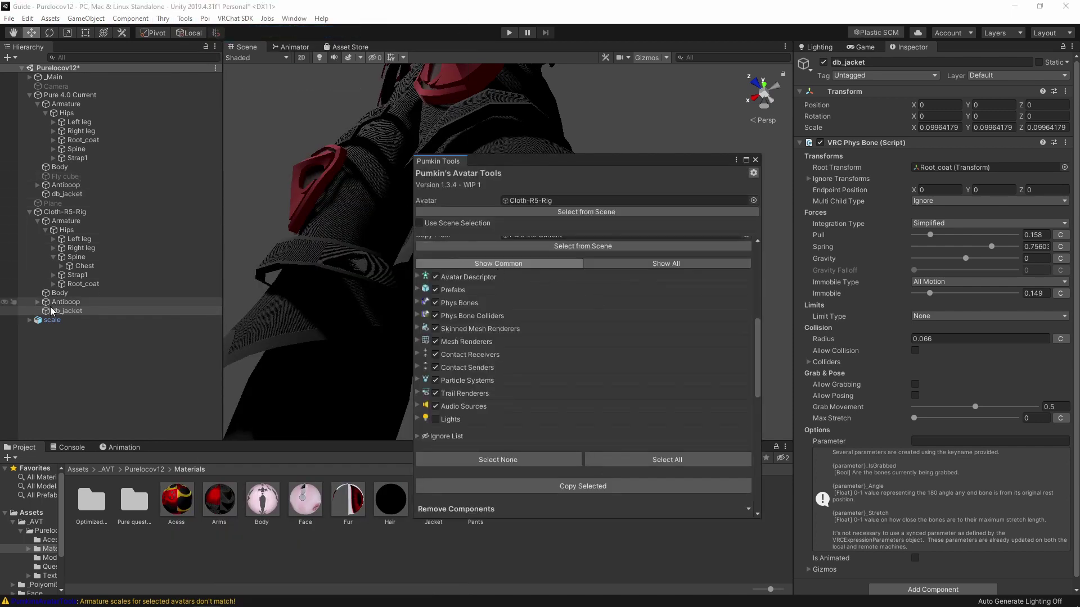
left_click_drag(52, 320, 549, 199)
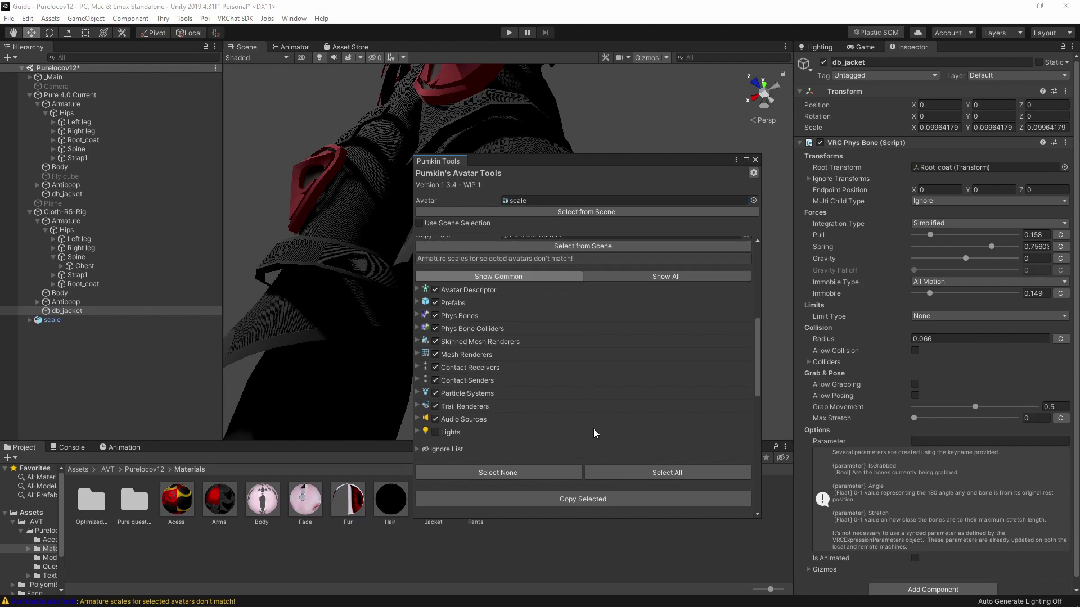
left_click(569, 494)
left_click(755, 159)
Step: Examine the scale avatar in the scene, its copied VRC Avatar Descriptor, and the VRC Phys Bone settings on its db_jacket
right_click_drag(675, 219, 715, 275)
key("s")
key("w")
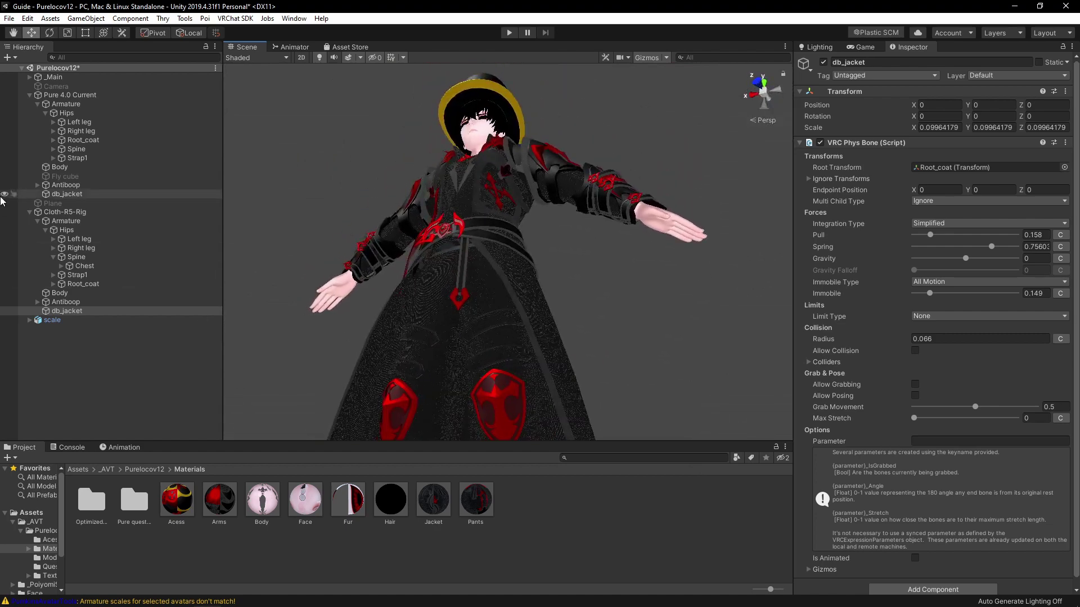
left_click(52, 320)
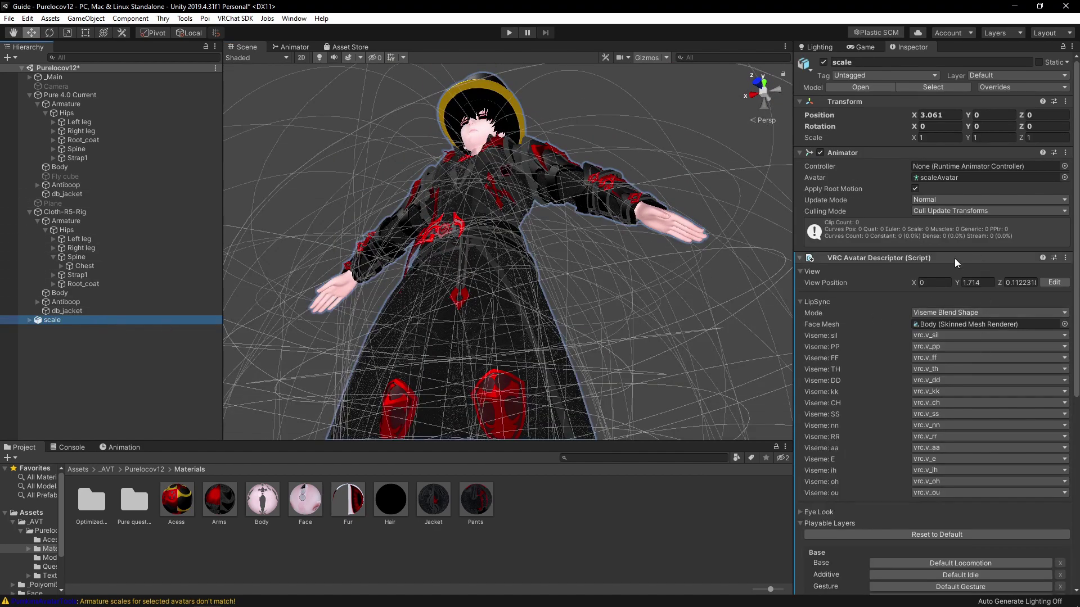
left_click_drag(1075, 298, 1074, 490)
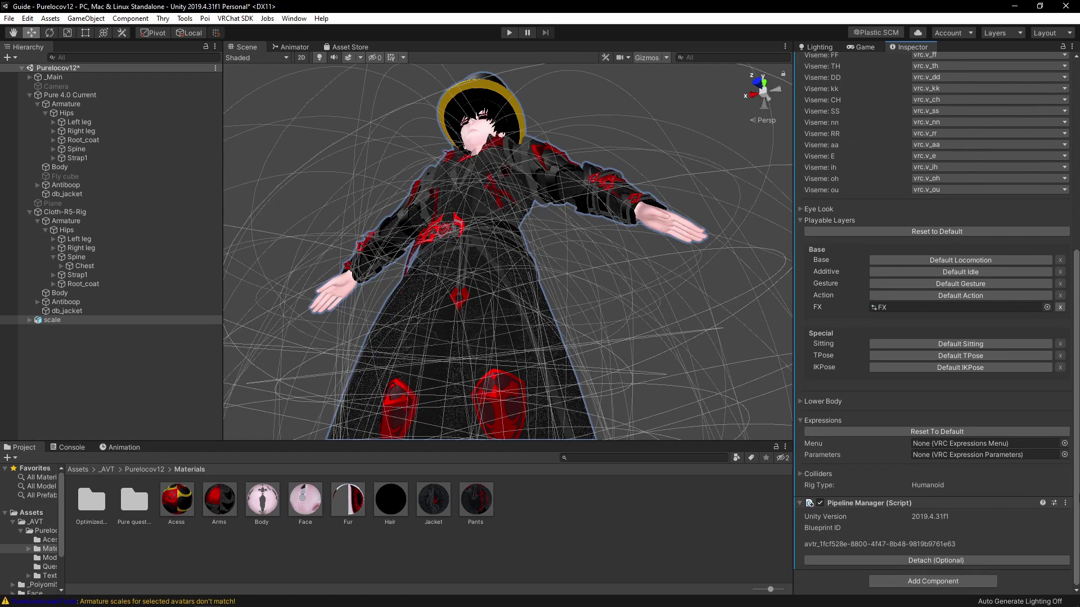
right_click_drag(544, 315, 552, 343)
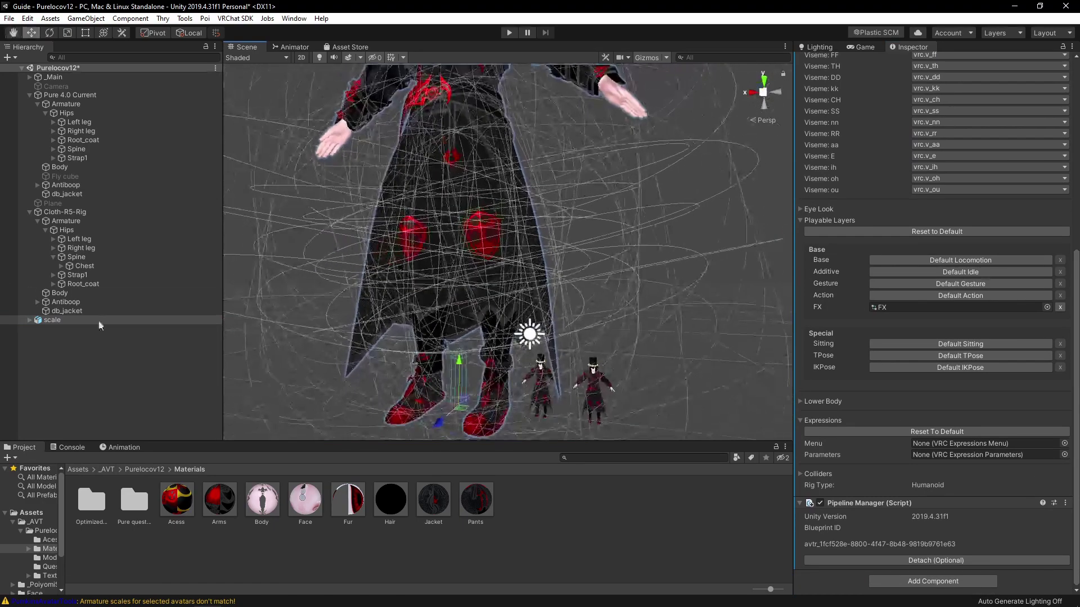
left_click(29, 320)
left_click(59, 356)
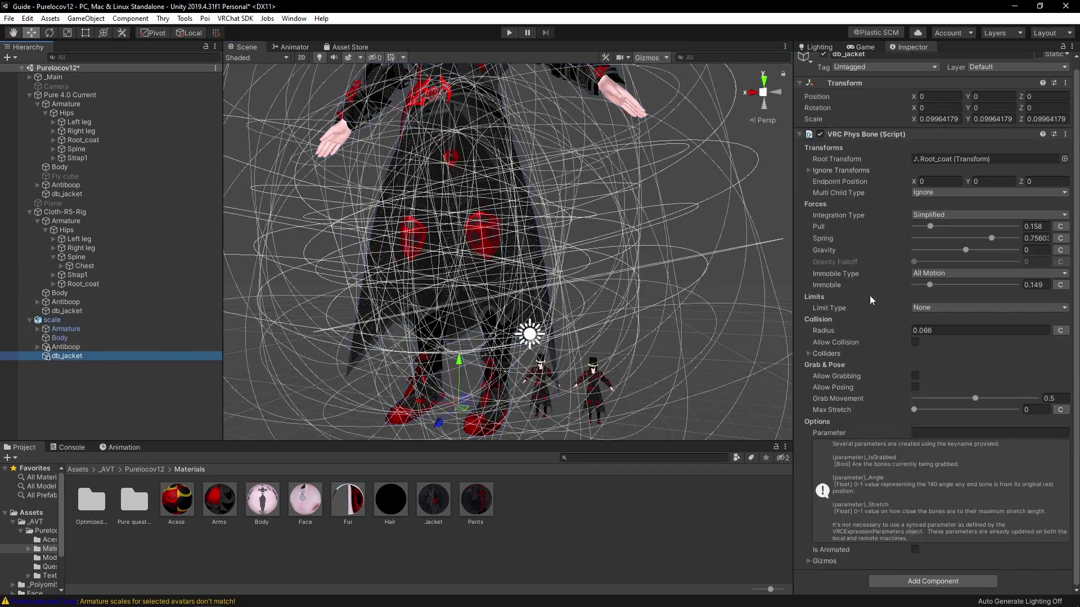
Step: Locate the Root_coat bone used as Root Transform in the scale armature, check its transform, and reselect scale's db_jacket
left_click(941, 160)
left_click(121, 376)
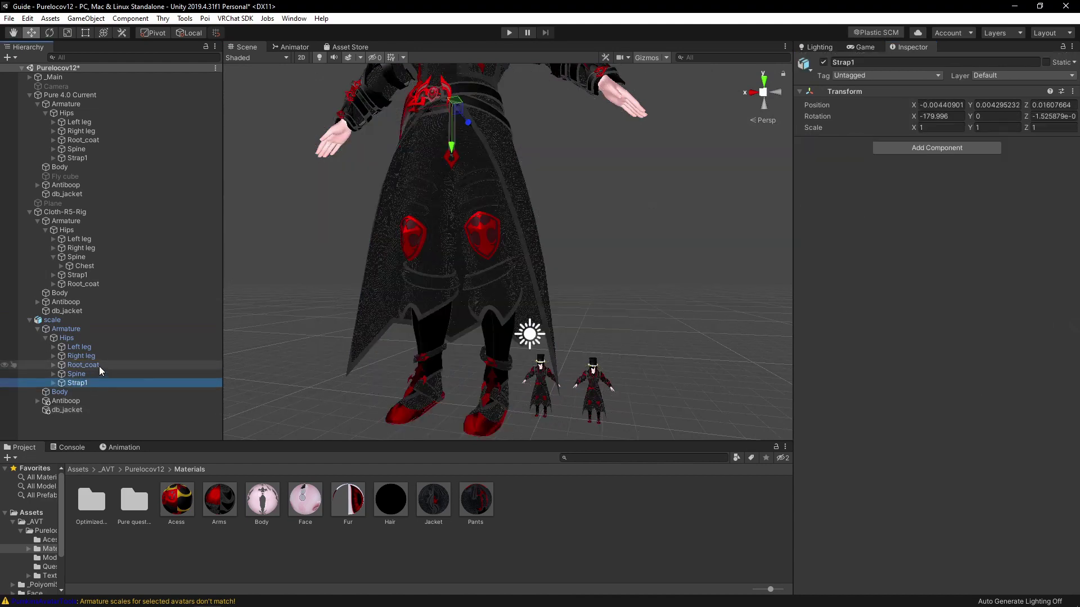
left_click(99, 366)
left_click(100, 411)
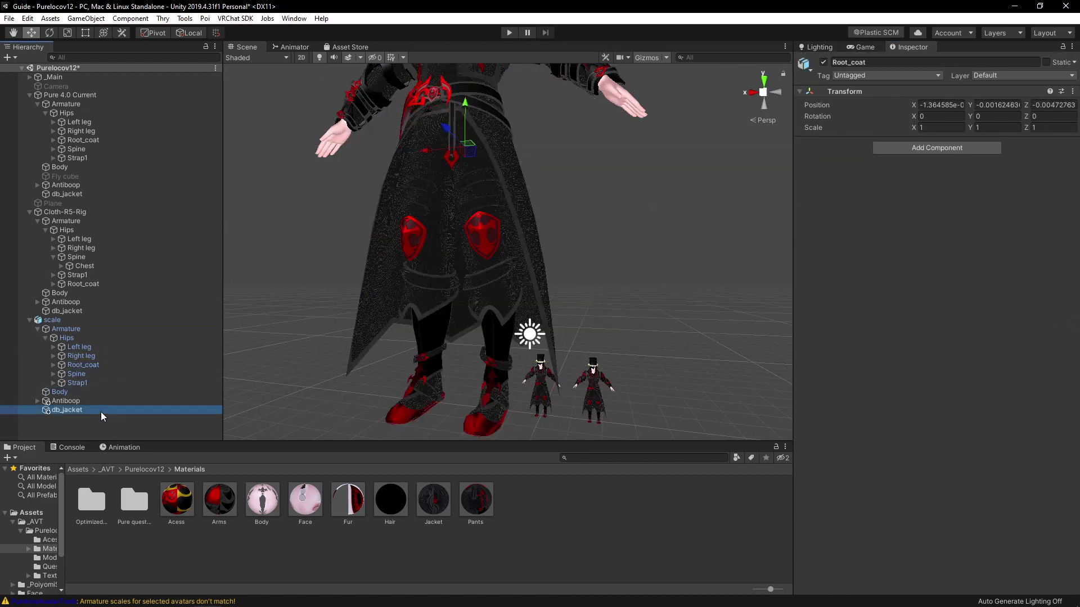
Step: Examine the size and placement of the db_jacket Phys Bone collision radii around the scale avatar
right_click_drag(554, 300, 624, 316)
key("s")
scroll(463, 392, "up", 6)
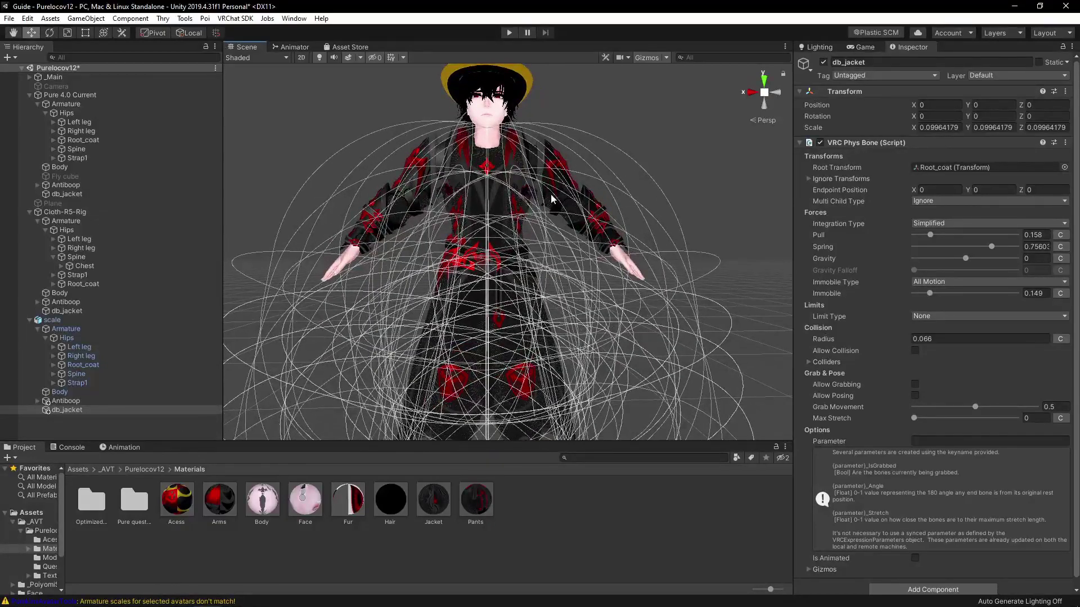
right_click_drag(552, 199, 540, 259)
key("w")
key("s")
key("a")
key("d")
key("w")
scroll(540, 260, "down", 10)
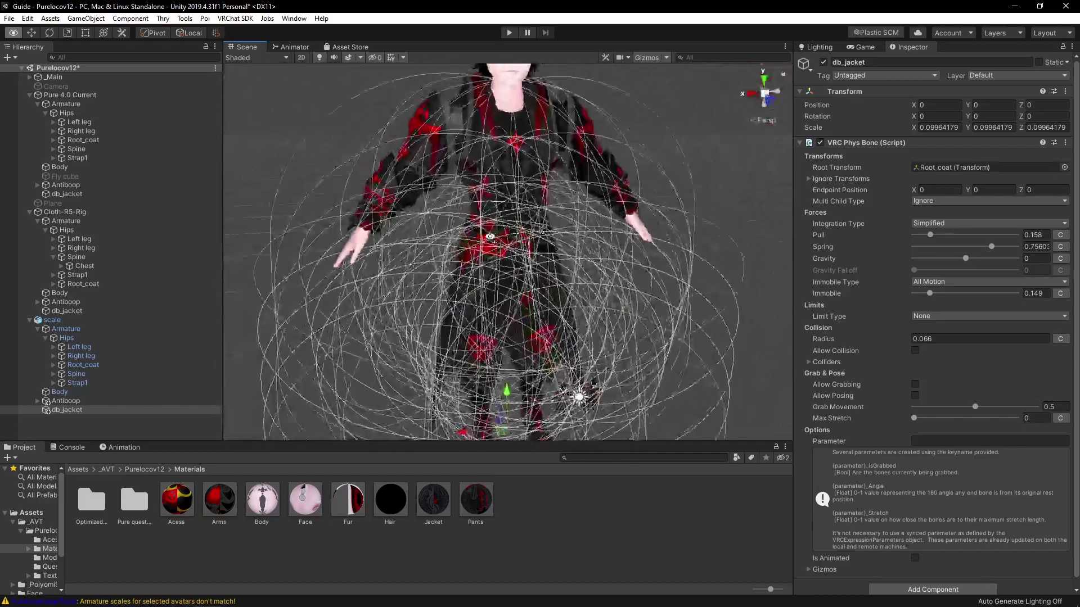
Step: Delete the scale avatar from the scene, then select Cloth-R5-Rig and inspect it beside Pure 4.0 Current
left_click(52, 320)
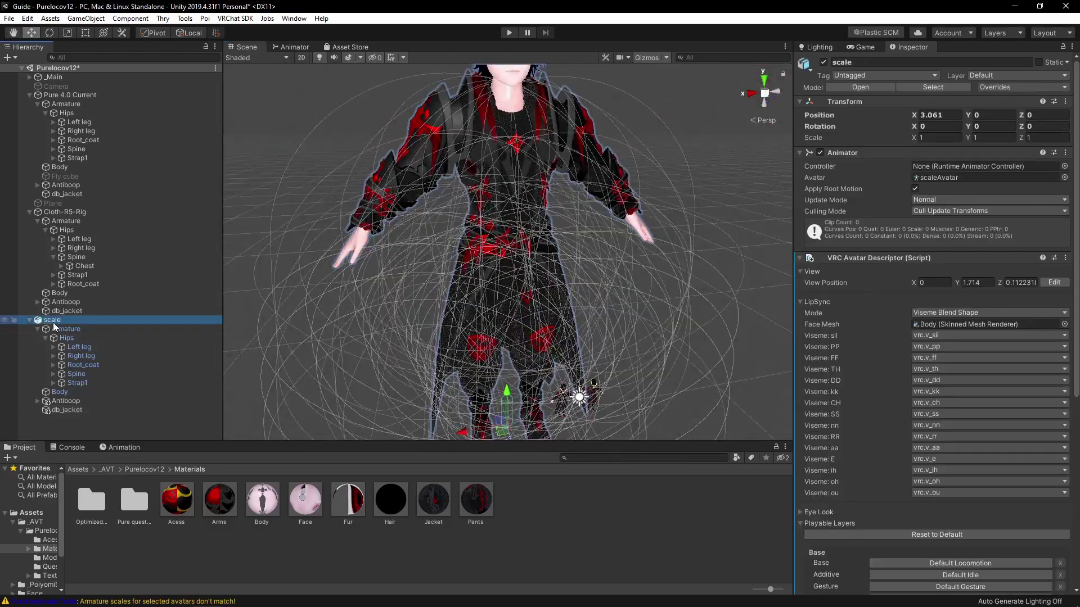
key("Delete")
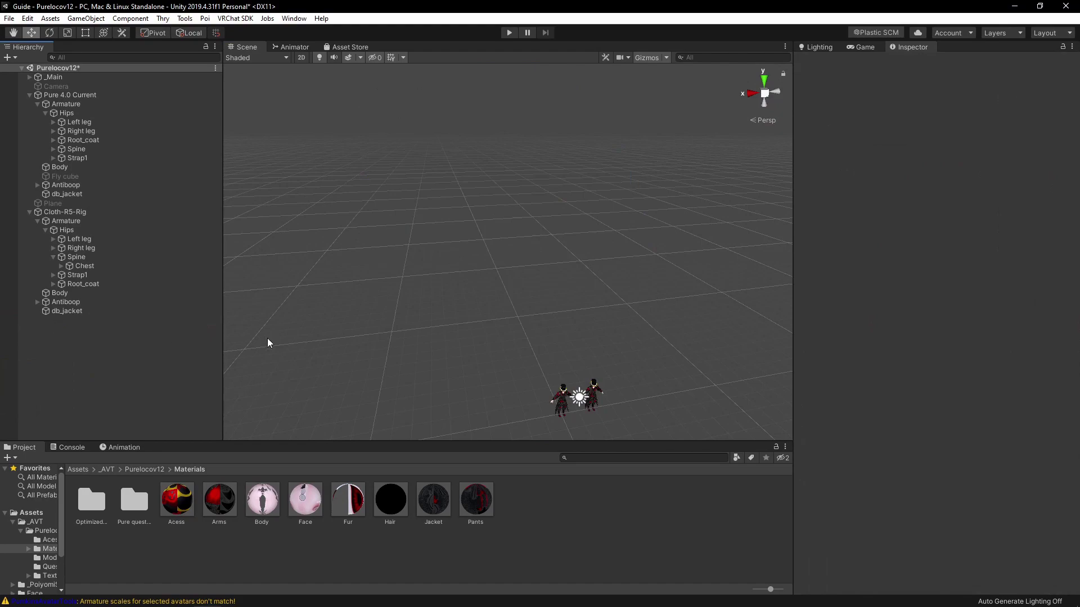
left_click(78, 212)
right_click_drag(458, 236, 519, 237)
key("w")
key("w")
key("s")
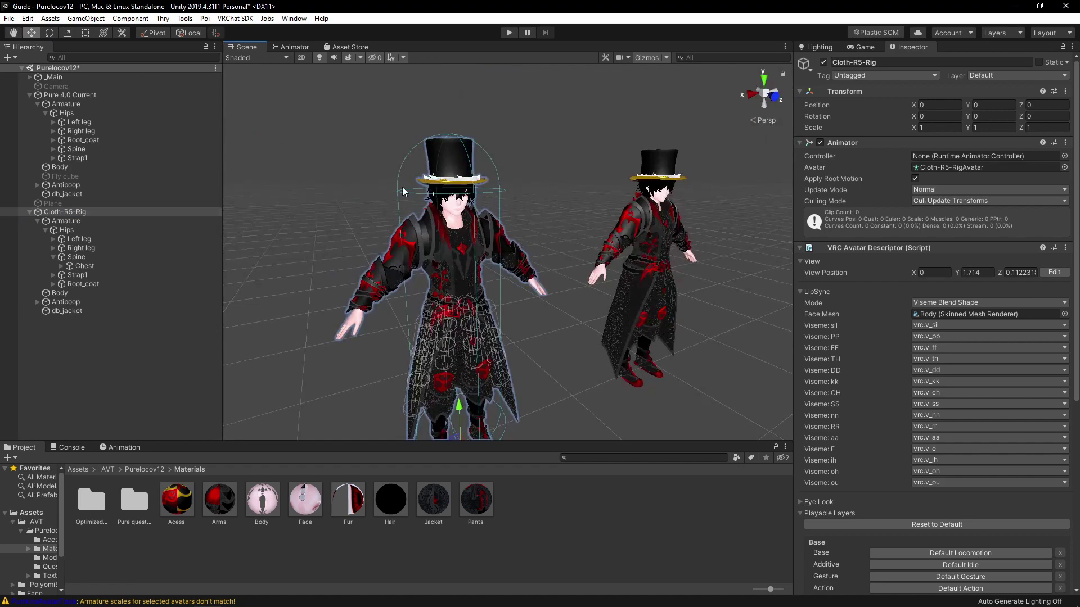
Step: Open Pumkin's Avatar Tools with Cloth-R5-Rig selected
left_click(186, 19)
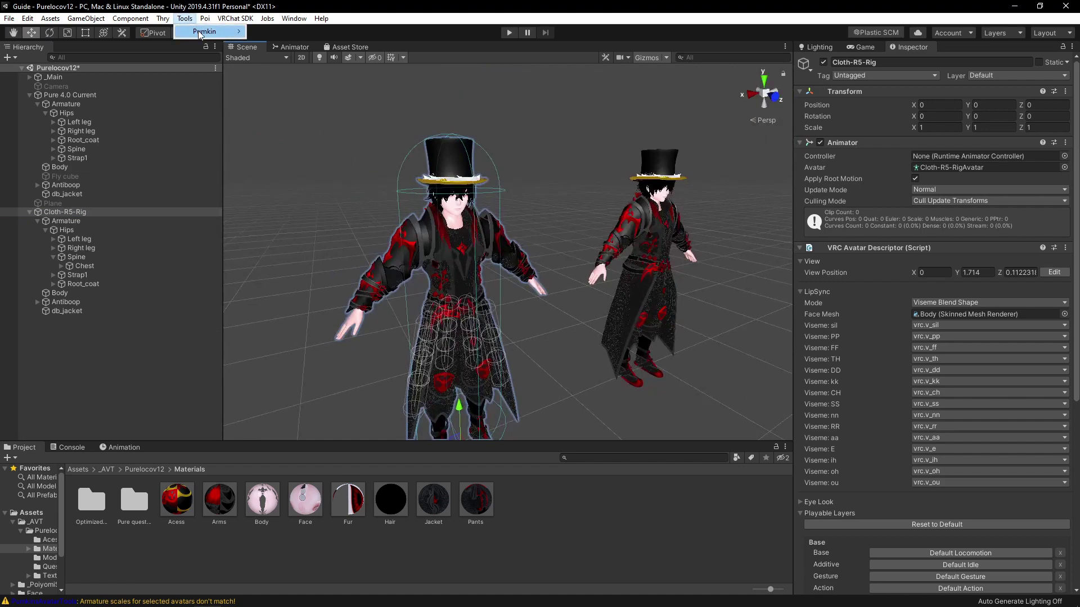